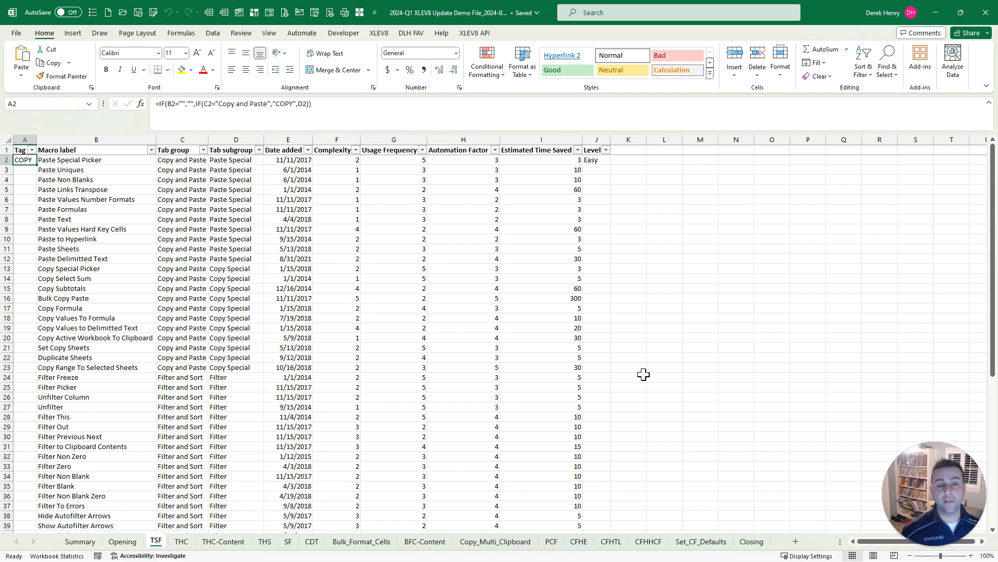
Run the Toggle Spilled Formula macro on the Tag formula in A2, including 5000 rows in the spilled formula.
{"action": "key", "text": "Right"}
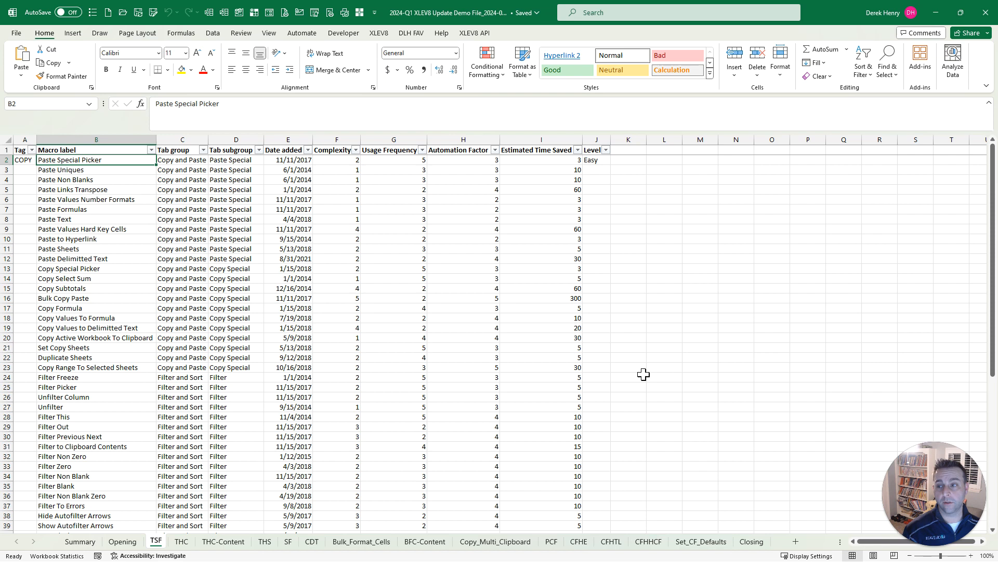
{"action": "key", "text": "ctrl+Down"}
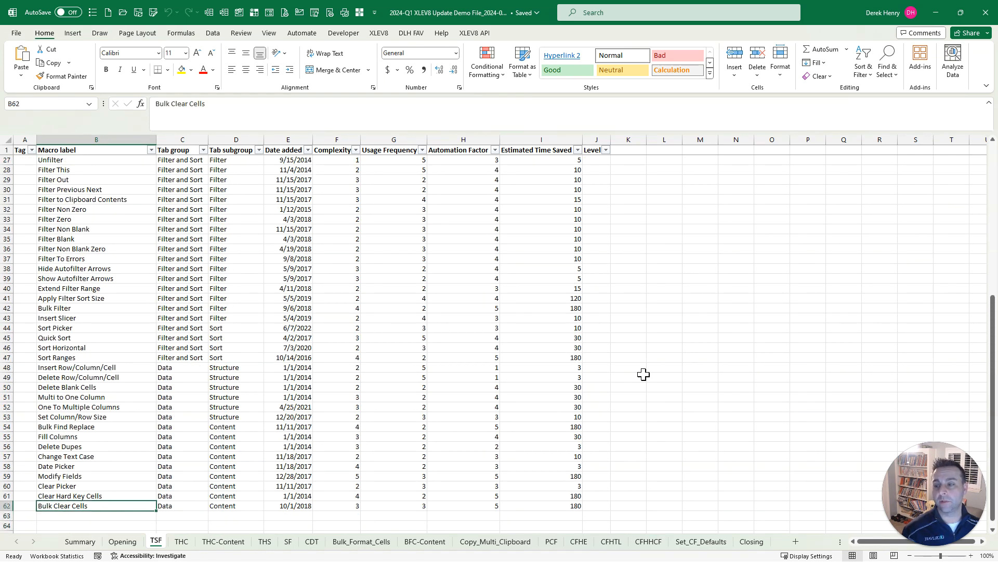
{"action": "key", "text": "Left"}
{"action": "key", "text": "ctrl+Up"}
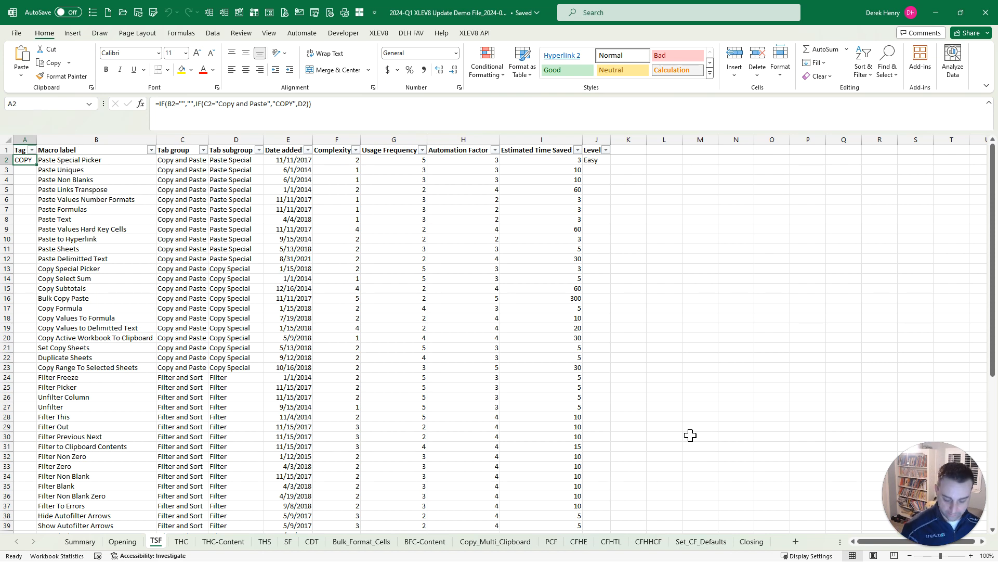
{"action": "key", "text": "ctrl+shift+m"}
{"action": "type", "text": "sp"}
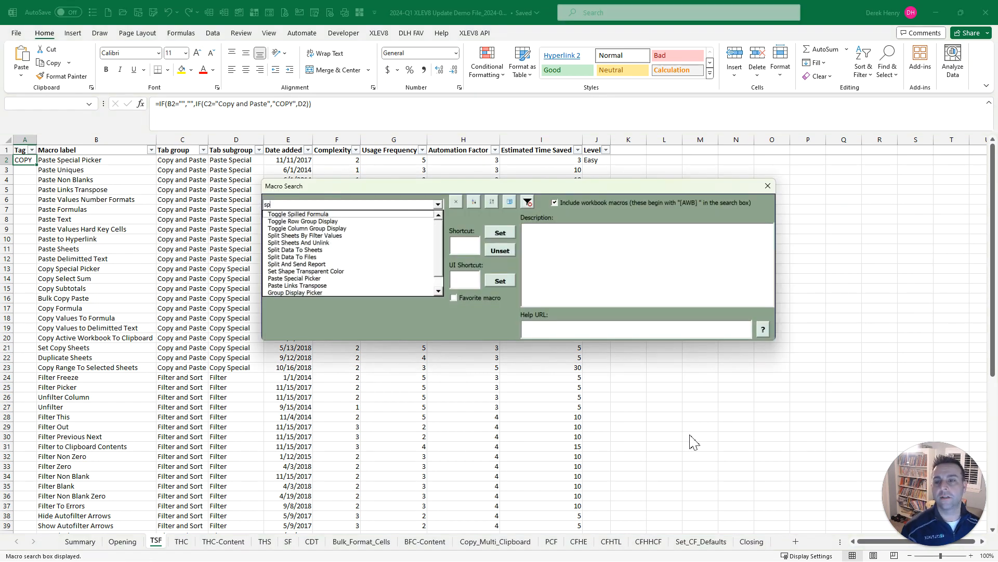
{"action": "key", "text": "Down"}
{"action": "key", "text": "Return"}
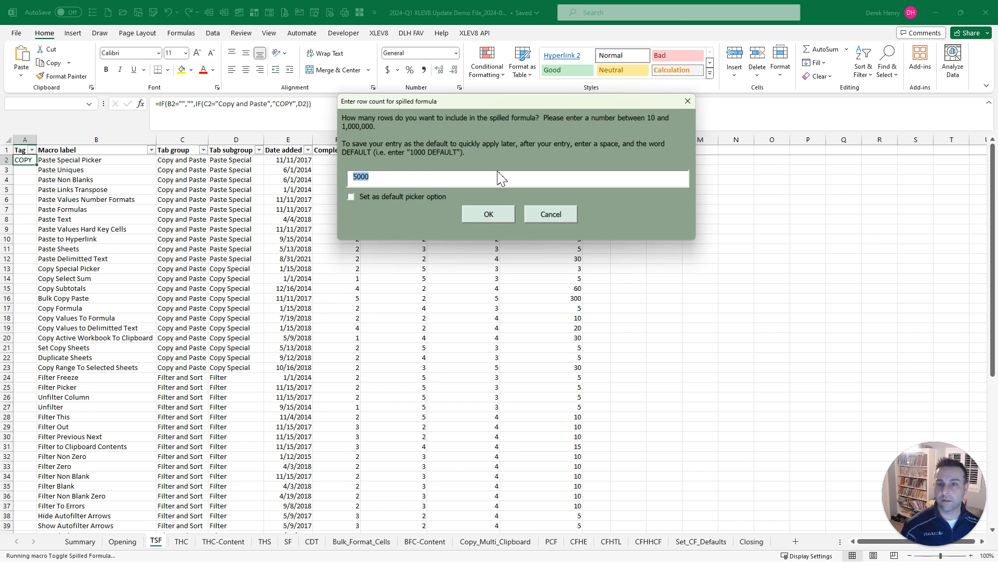
{"action": "left_click", "coordinate": [497, 214]}
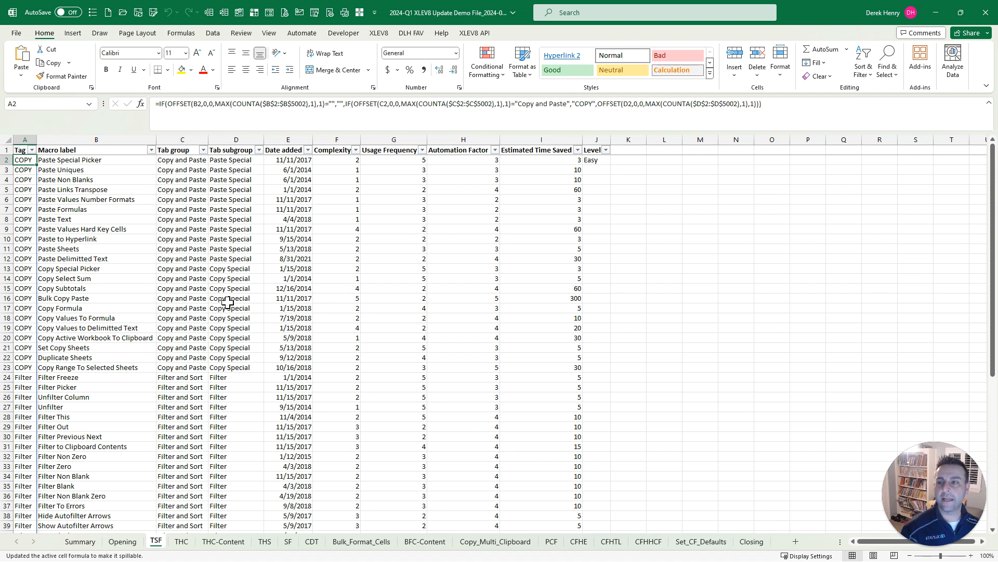
Copy the last record, Bulk Clear Cells, from the Macro label column onward into the next empty row, and return to A2.
{"action": "key", "text": "Right"}
{"action": "key", "text": "ctrl+Down"}
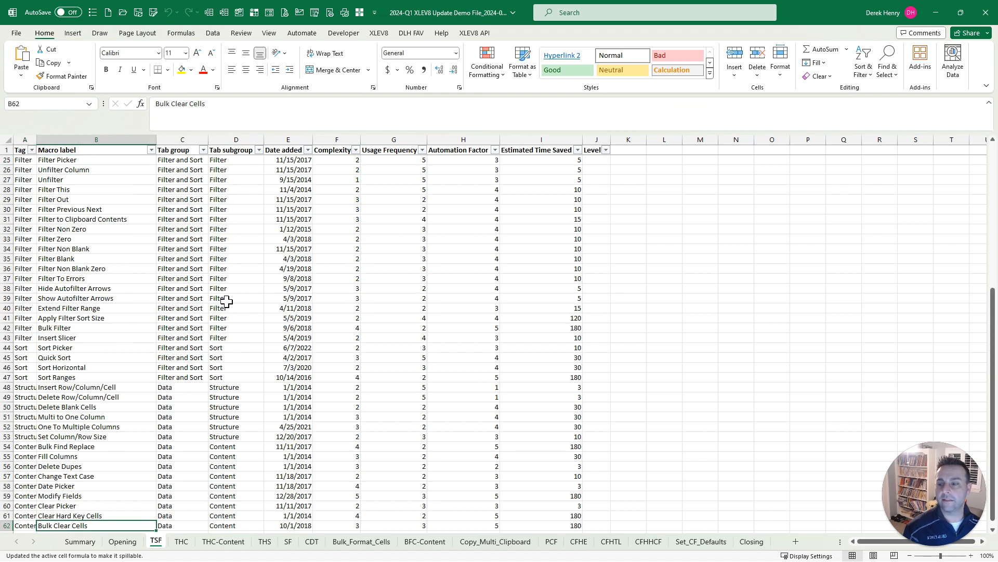
{"action": "key", "text": "Down"}
{"action": "key", "text": "Up"}
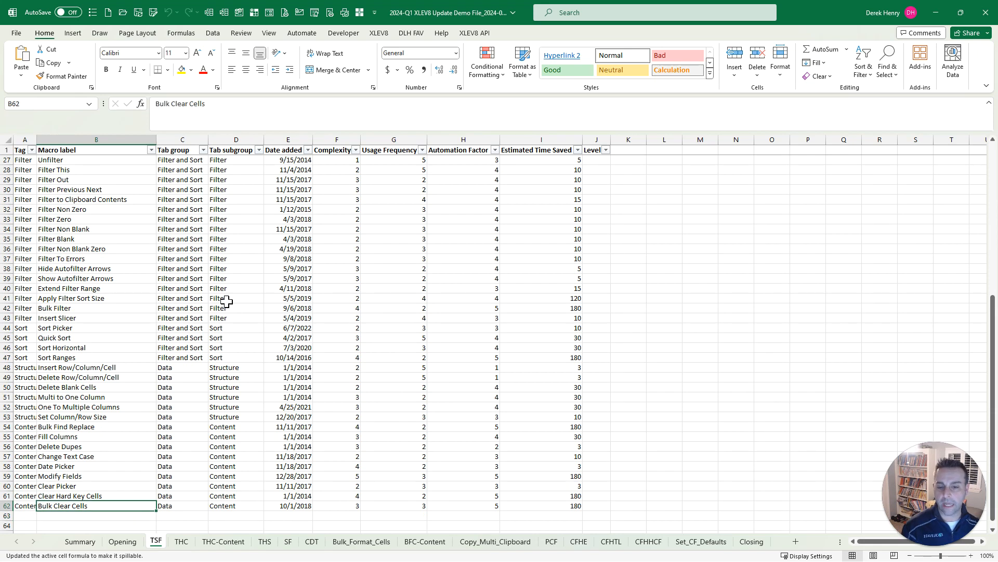
{"action": "key", "text": "ctrl+shift+Right"}
{"action": "key", "text": "ctrl+c"}
{"action": "key", "text": "Down"}
{"action": "key", "text": "ctrl+v"}
{"action": "key", "text": "Escape"}
{"action": "key", "text": "Up"}
{"action": "key", "text": "ctrl+Up"}
{"action": "key", "text": "Down"}
{"action": "key", "text": "Left"}
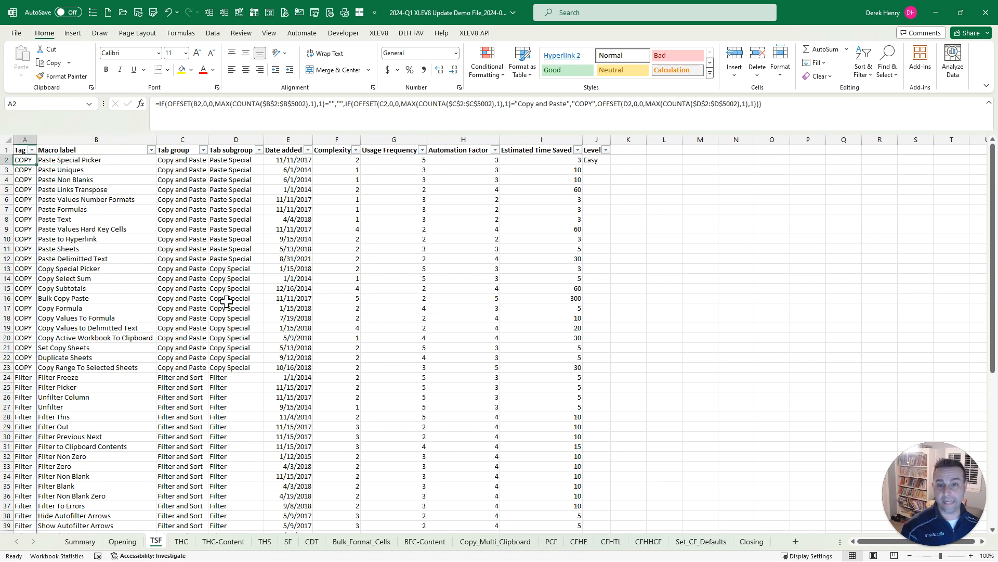
Run the Toggle Spilled Formula macro on A2 again and remove the spilling components from the formula.
{"action": "key", "text": "ctrl+m"}
{"action": "type", "text": "s[o"}
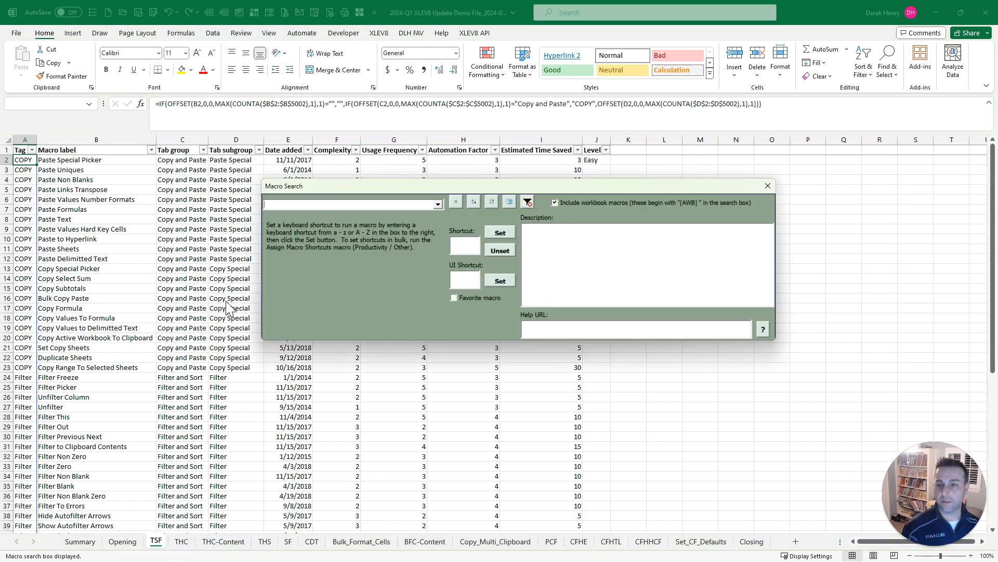
{"action": "key", "text": "BackSpace"}
{"action": "key", "text": "BackSpace"}
{"action": "type", "text": "pi"}
{"action": "key", "text": "Down"}
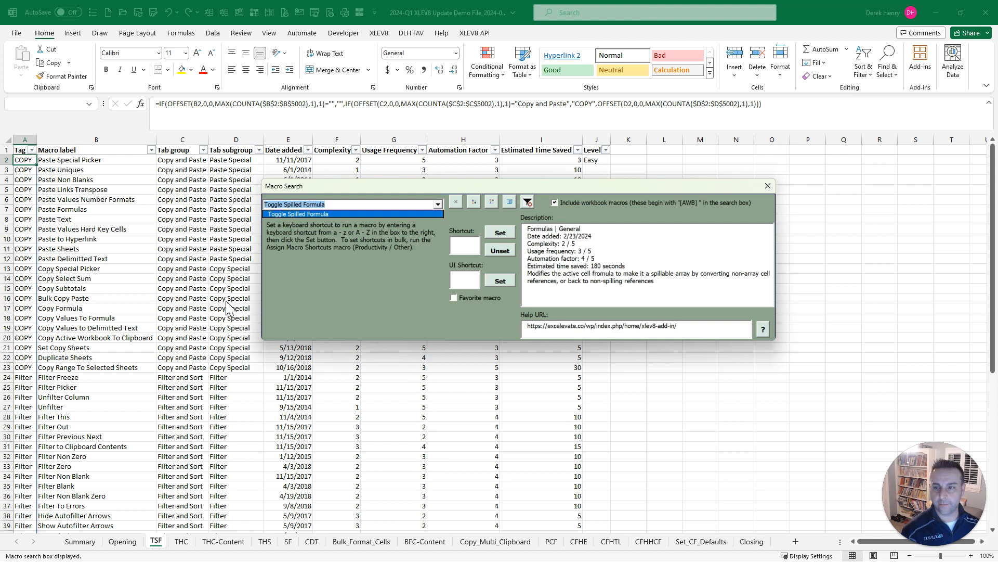
{"action": "key", "text": "Return"}
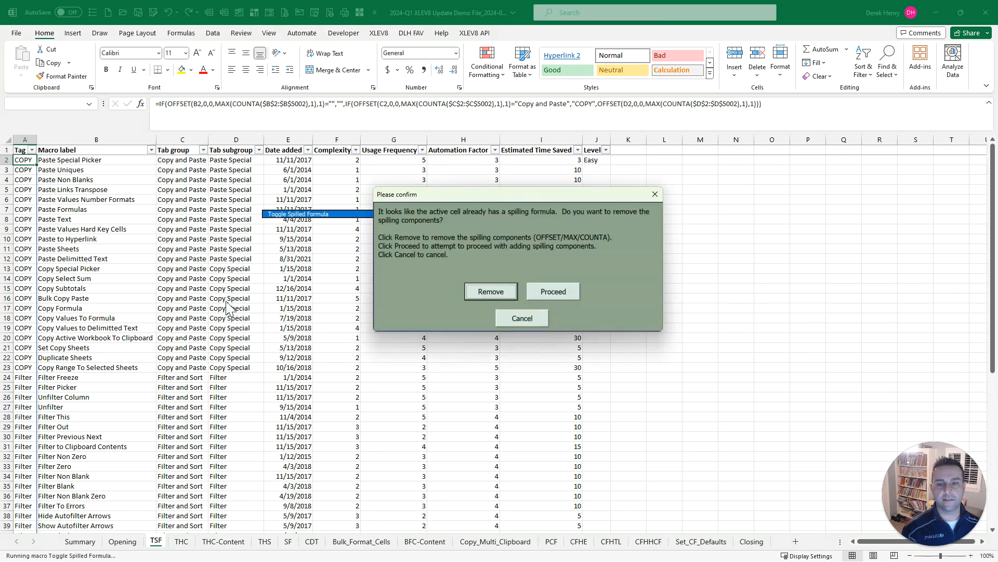
{"action": "key", "text": "Return"}
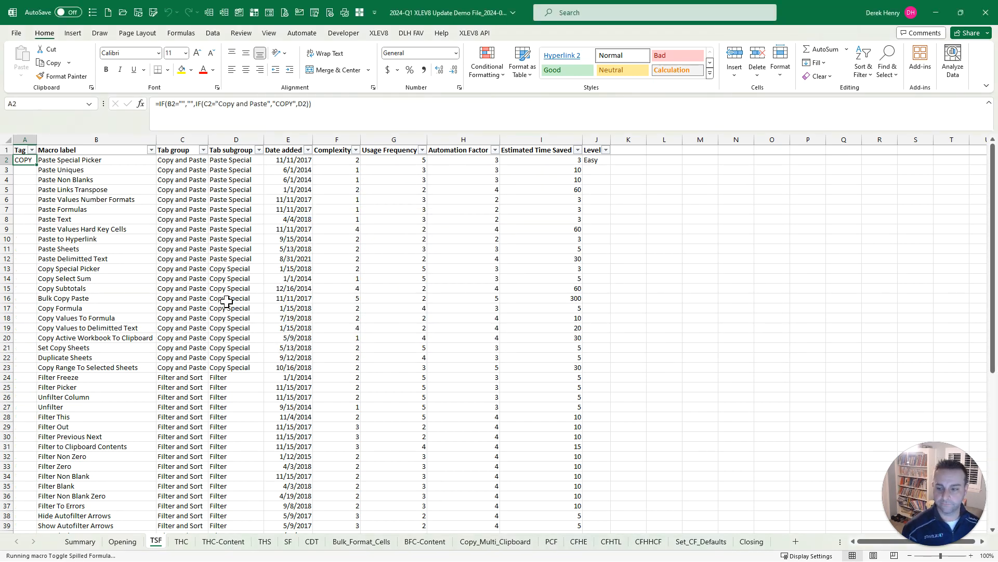
Go to the THC-Content sheet and run the Toggle Hidden Cells macro to capture the workbook's hidden columns and rows.
{"action": "key", "text": "ctrl+Page_Down"}
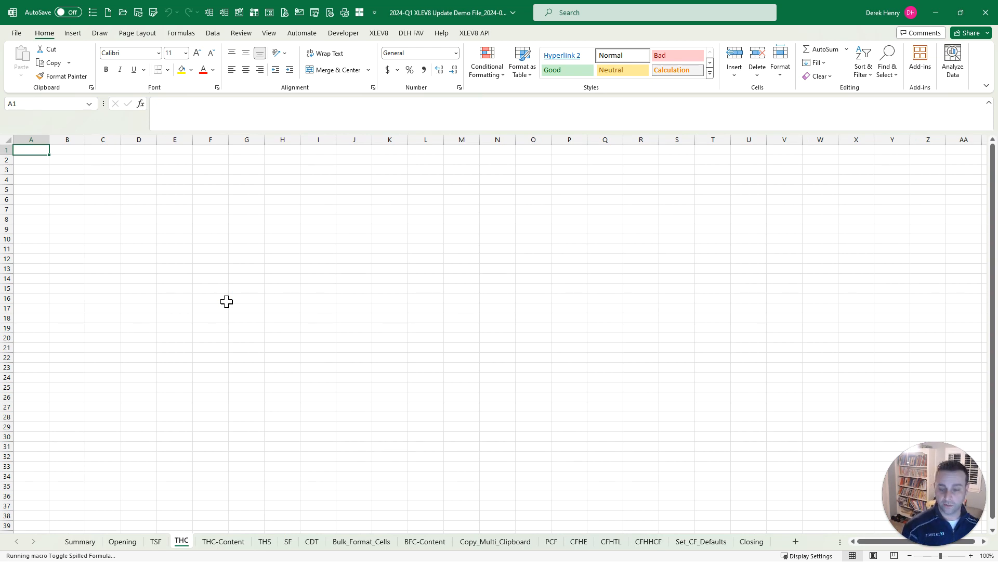
{"action": "key", "text": "ctrl+Page_Down"}
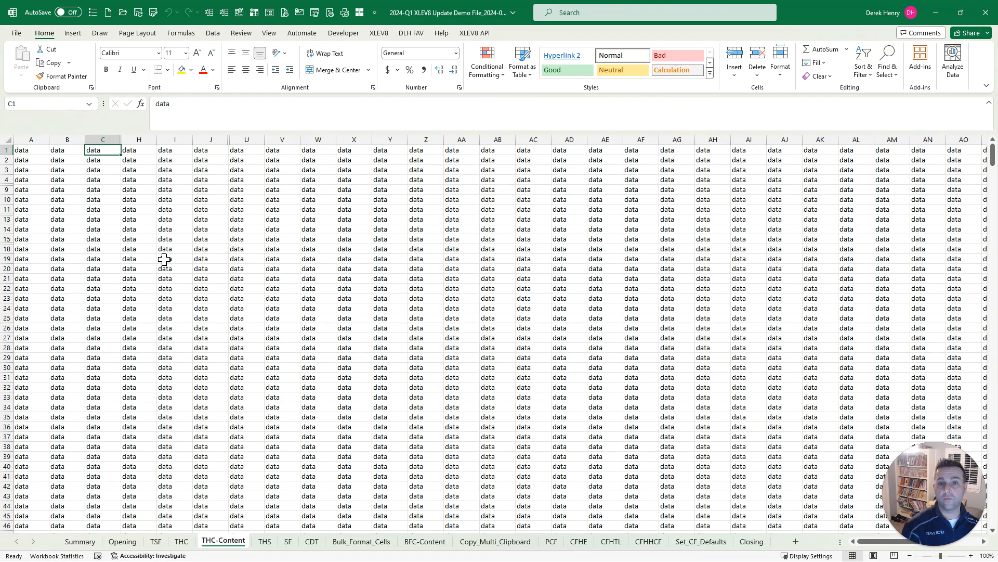
{"action": "key", "text": "ctrl+shift+m"}
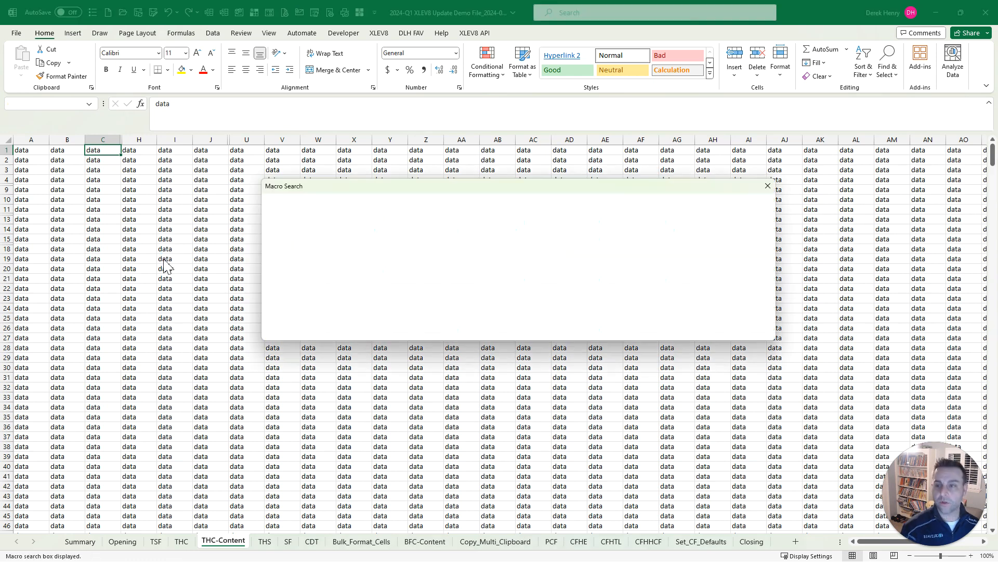
{"action": "type", "text": "hidden"}
{"action": "key", "text": "Down"}
{"action": "key", "text": "Down"}
{"action": "key", "text": "Return"}
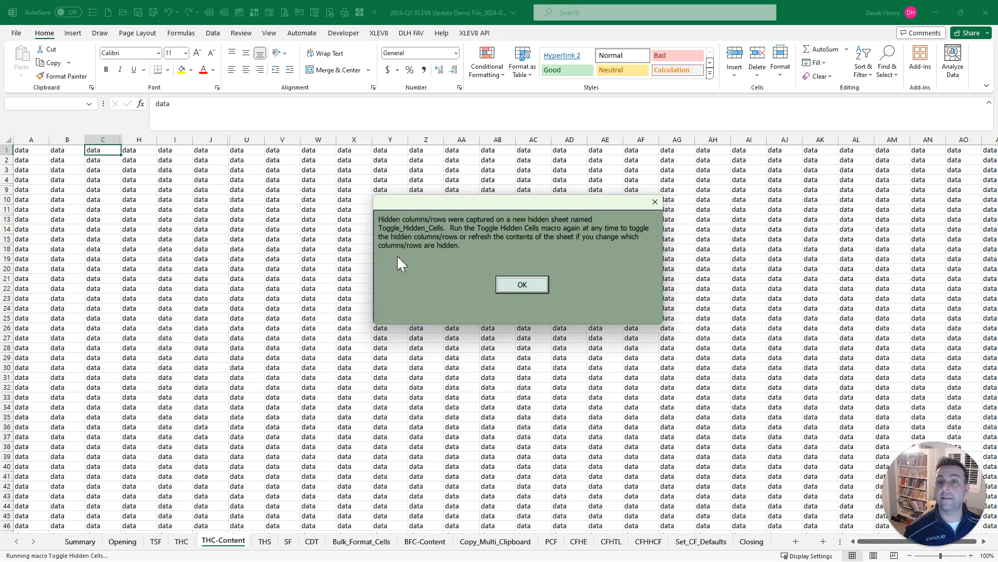
{"action": "left_click", "coordinate": [526, 285]}
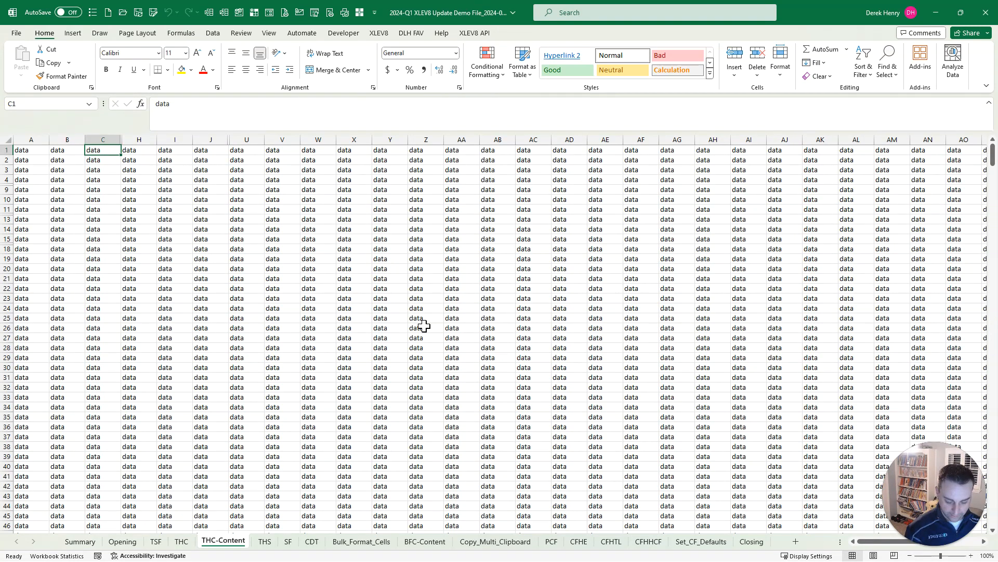
Run the Toggle Hidden Cells macro with the Unhide active option to show the hidden columns and rows of THC-Content.
{"action": "key", "text": "ctrl+shift+m"}
{"action": "type", "text": "hidden"}
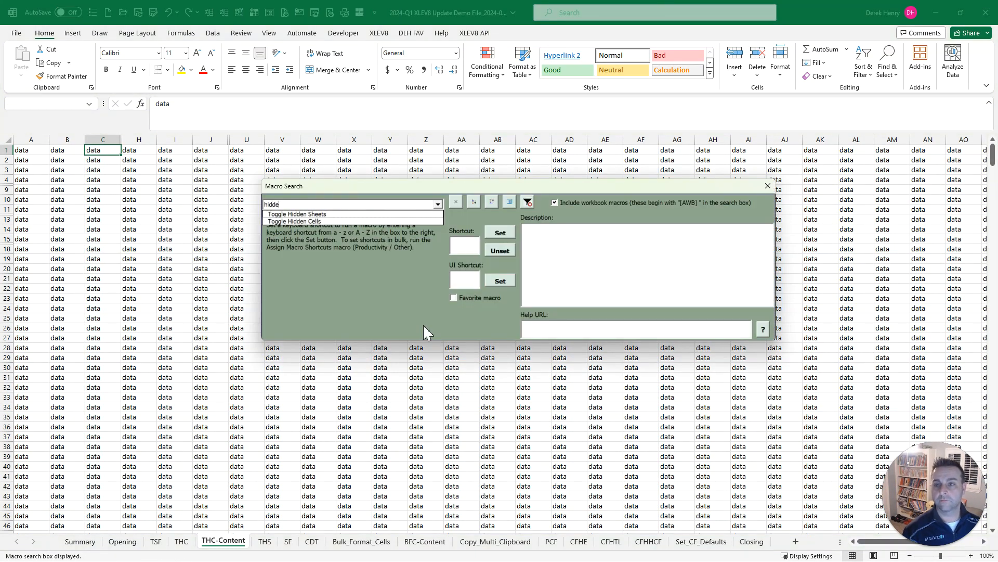
{"action": "key", "text": "Down"}
{"action": "key", "text": "Down"}
{"action": "key", "text": "Return"}
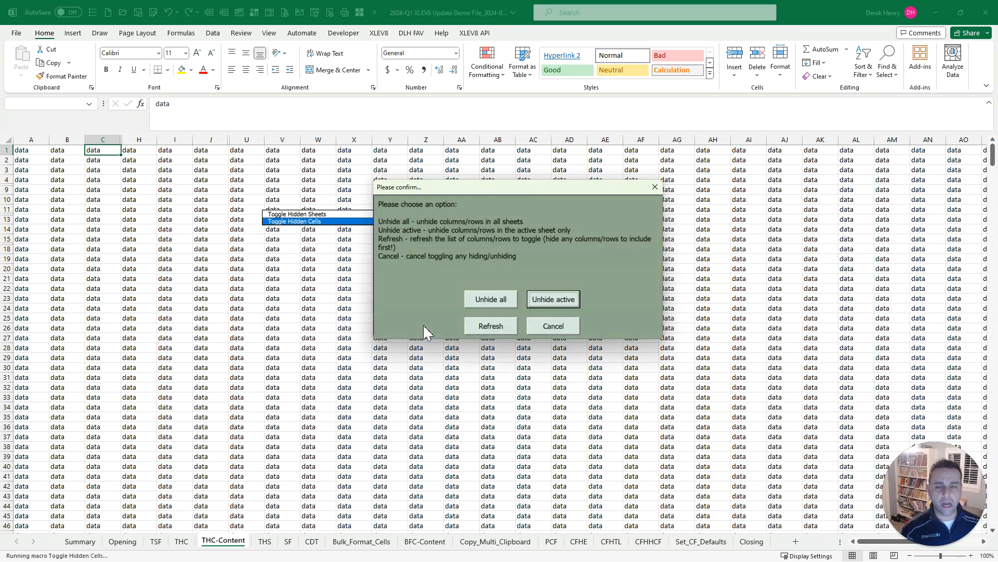
{"action": "left_click", "coordinate": [565, 300]}
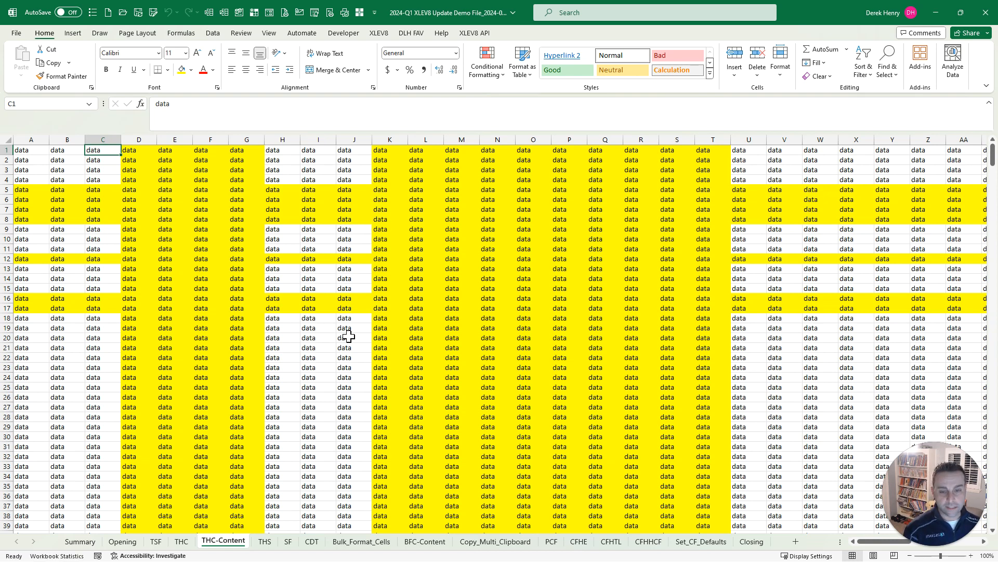
Run the Toggle Hidden Cells macro with the Hide all option to hide the captured columns and rows in all sheets.
{"action": "key", "text": "ctrl+shift+m"}
{"action": "type", "text": "hidd"}
{"action": "key", "text": "Down"}
{"action": "key", "text": "Down"}
{"action": "key", "text": "Return"}
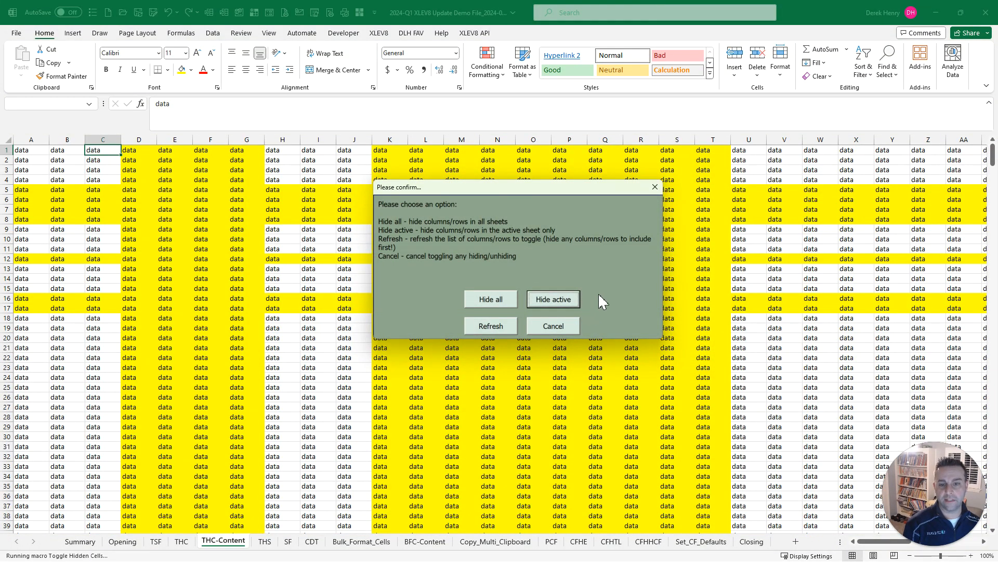
{"action": "left_click", "coordinate": [501, 299]}
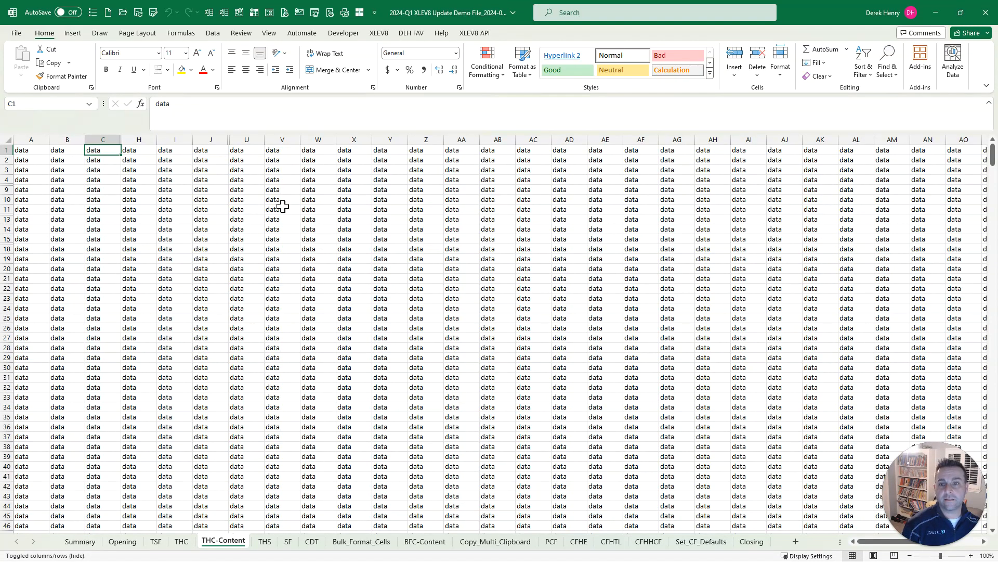
Go to the THS sheet and run the Toggle Hidden Sheets macro to capture the list of hidden sheets.
{"action": "key", "text": "ctrl+Page_Down"}
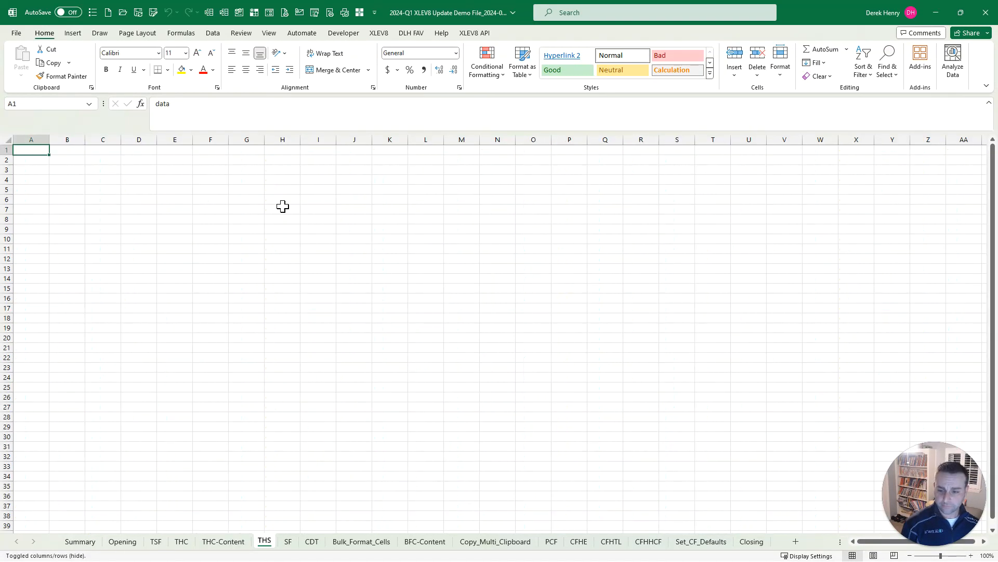
{"action": "key", "text": "ctrl+shift+m"}
{"action": "type", "text": "hidd"}
{"action": "key", "text": "Down"}
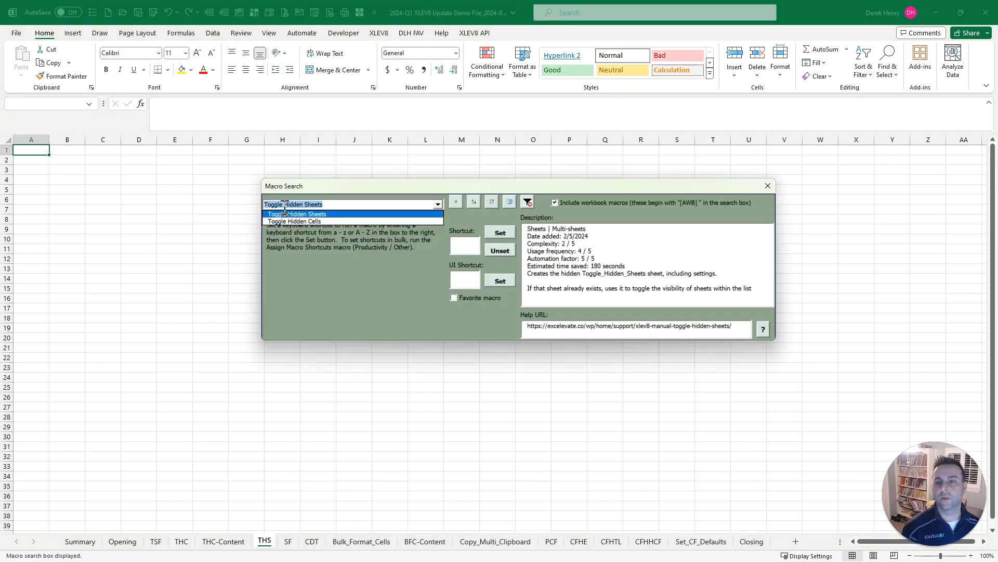
{"action": "key", "text": "Return"}
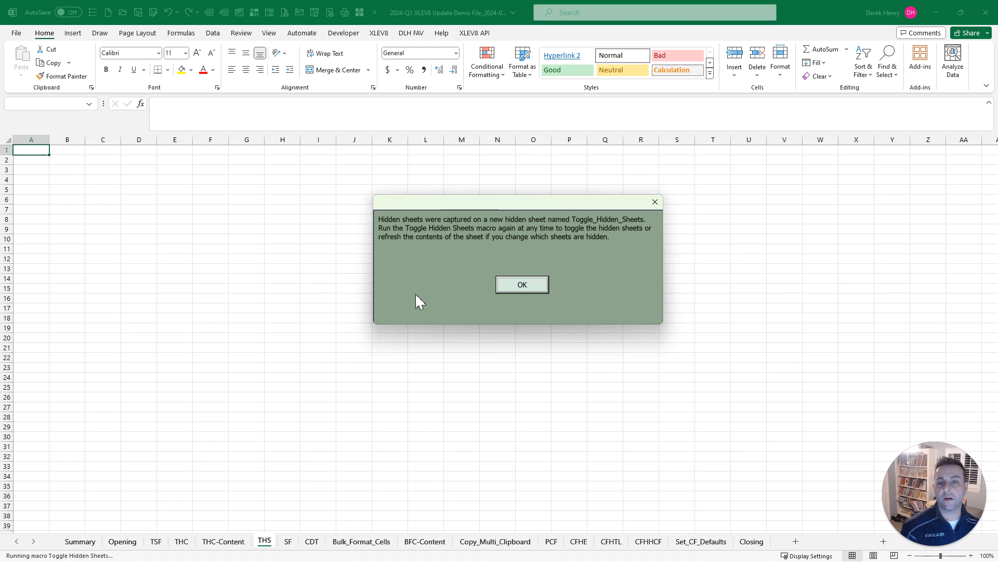
{"action": "left_click", "coordinate": [544, 285]}
Run the Toggle Hidden Sheets macro with the Unhide option and open Hidden_Sheet_1.
{"action": "key", "text": "ctrl+shift+m"}
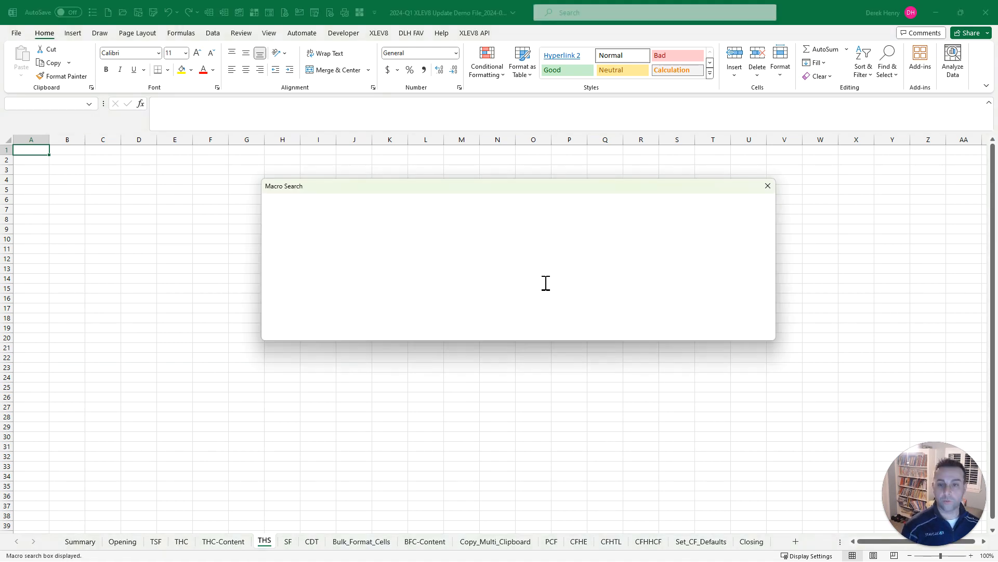
{"action": "type", "text": "hidd"}
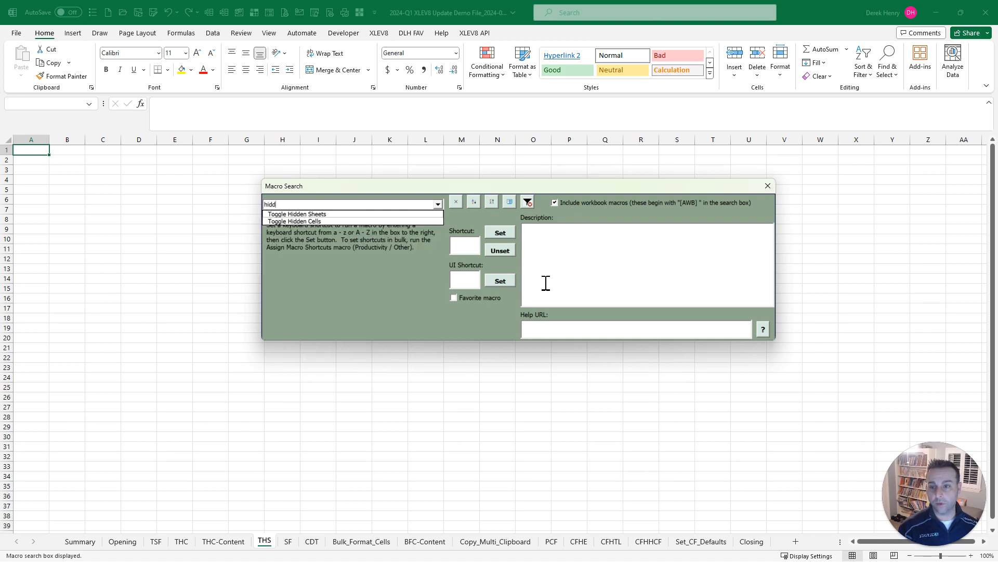
{"action": "key", "text": "Down"}
{"action": "key", "text": "Return"}
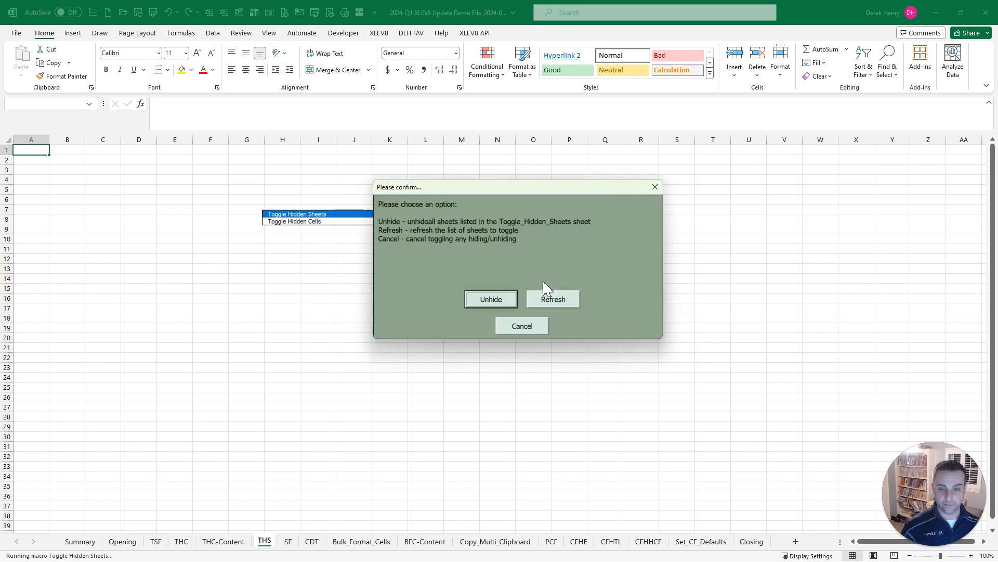
{"action": "left_click", "coordinate": [498, 303]}
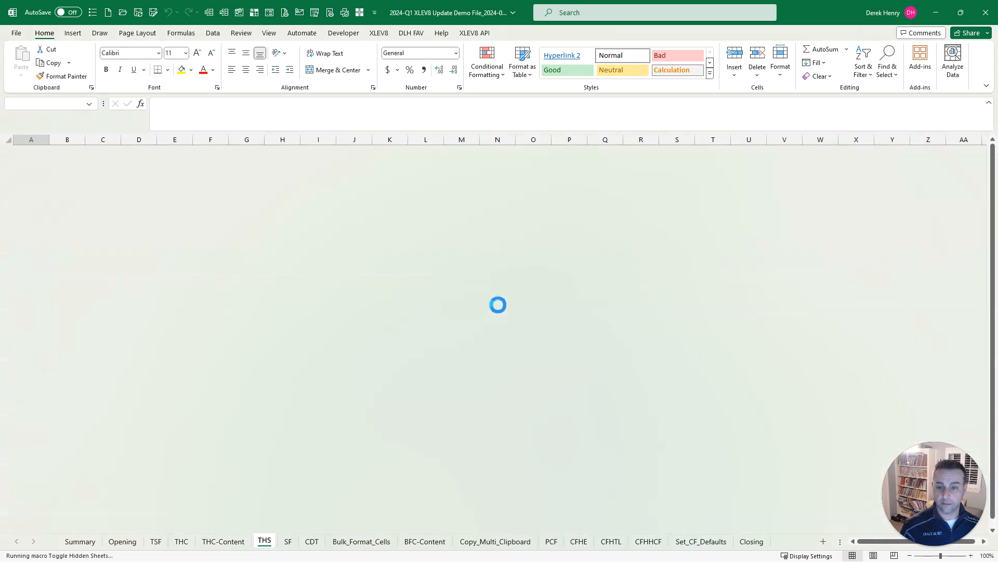
{"action": "left_click", "coordinate": [409, 545]}
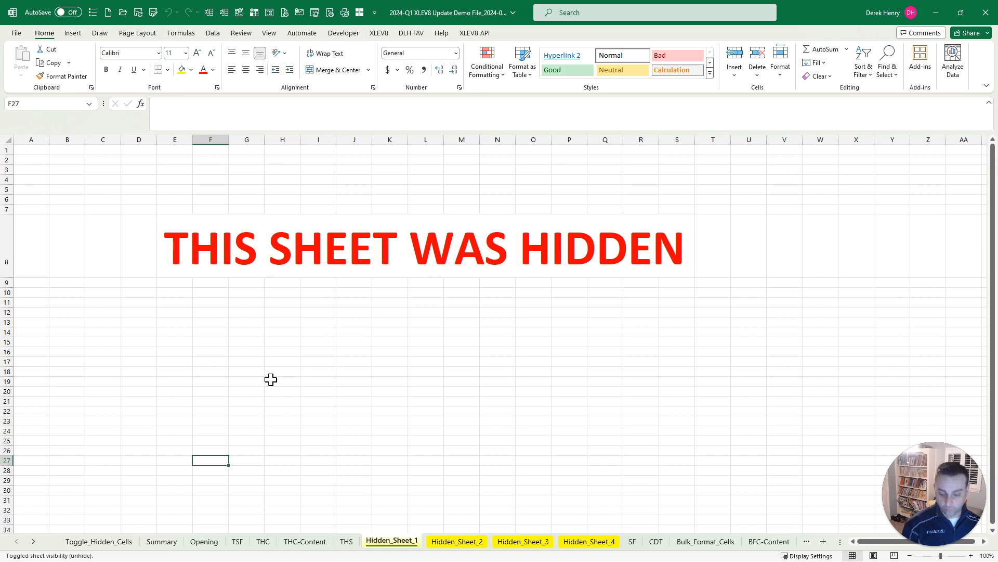
Run the Toggle Hidden Sheets macro with the Hide option to hide all the listed sheets again.
{"action": "key", "text": "ctrl+shift+m"}
{"action": "type", "text": "hi"}
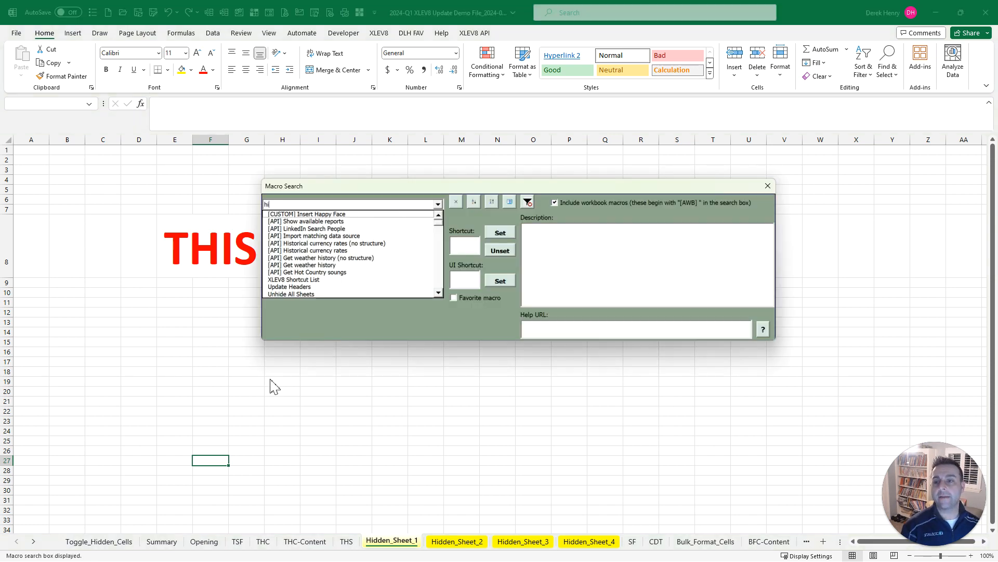
{"action": "type", "text": "dd"}
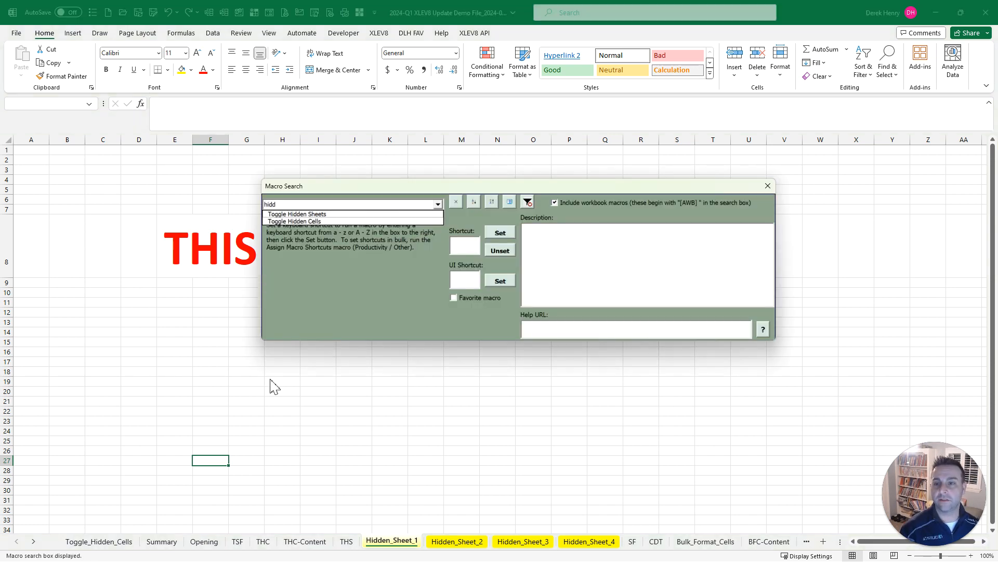
{"action": "key", "text": "Down"}
{"action": "key", "text": "Return"}
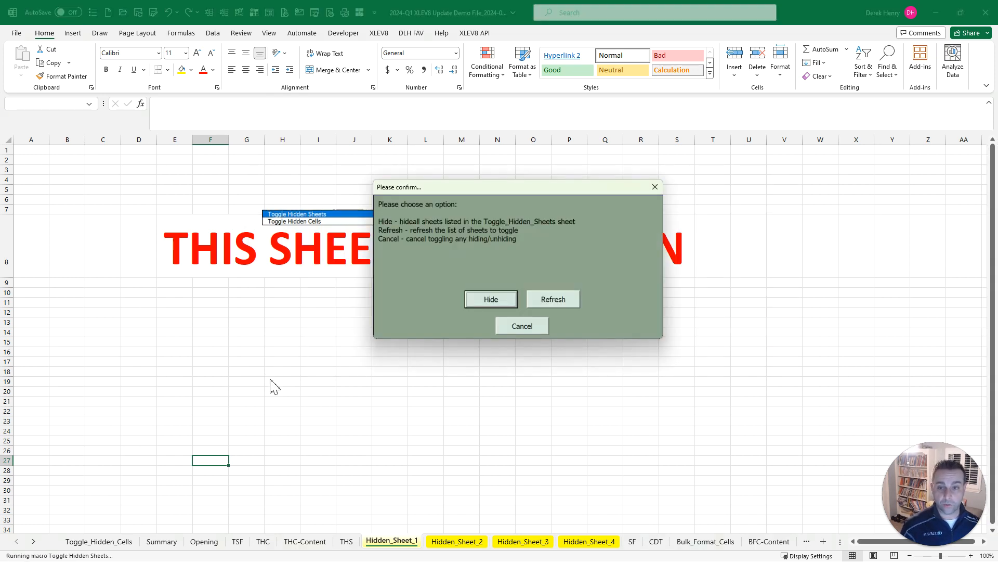
{"action": "left_click", "coordinate": [492, 301]}
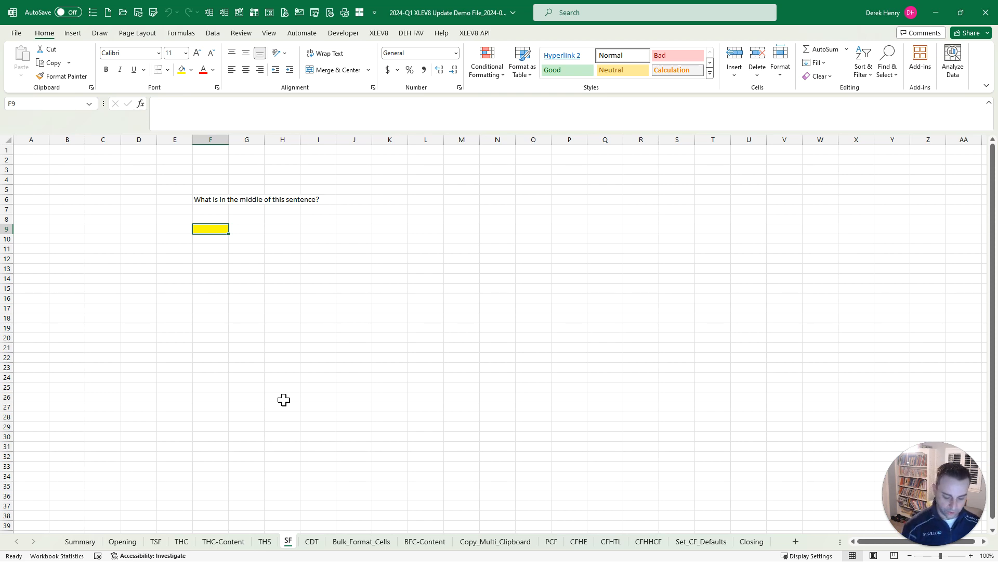
Run the Search Formulas macro to look up a saved favorite formula for cell F9 on the SF sheet.
{"action": "key", "text": "ctrl+shift+m"}
{"action": "type", "text": "search"}
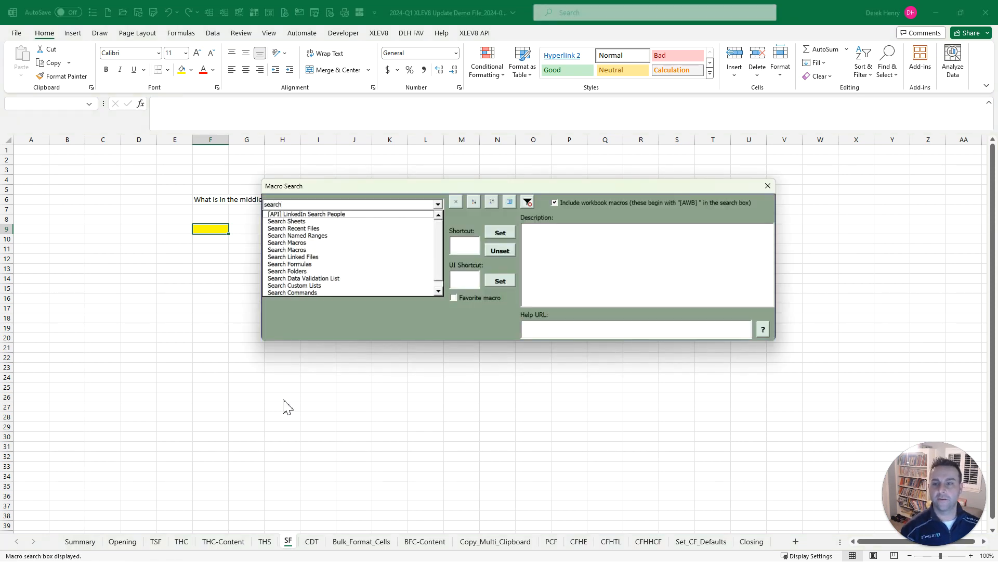
{"action": "type", "text": " f"}
{"action": "key", "text": "Return"}
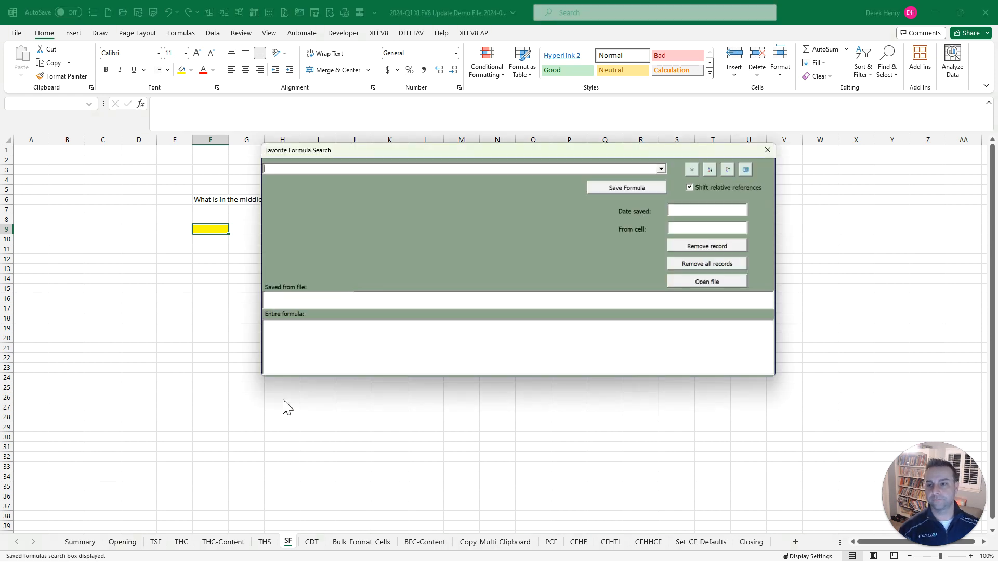
Search the saved formulas for "=mid" and insert =MID(F6,16,6) into cell F9.
{"action": "type", "text": "="}
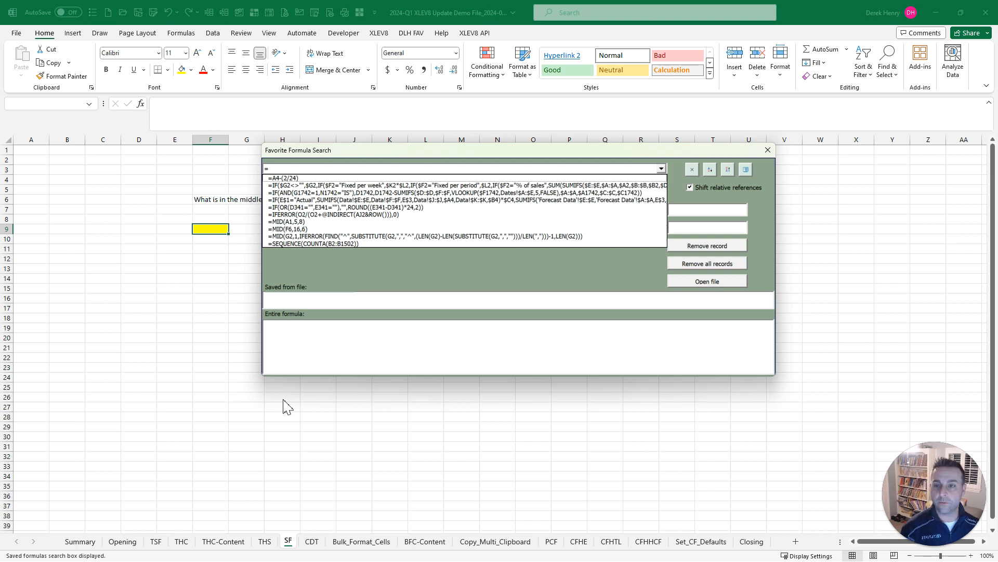
{"action": "type", "text": "mid"}
{"action": "key", "text": "Down"}
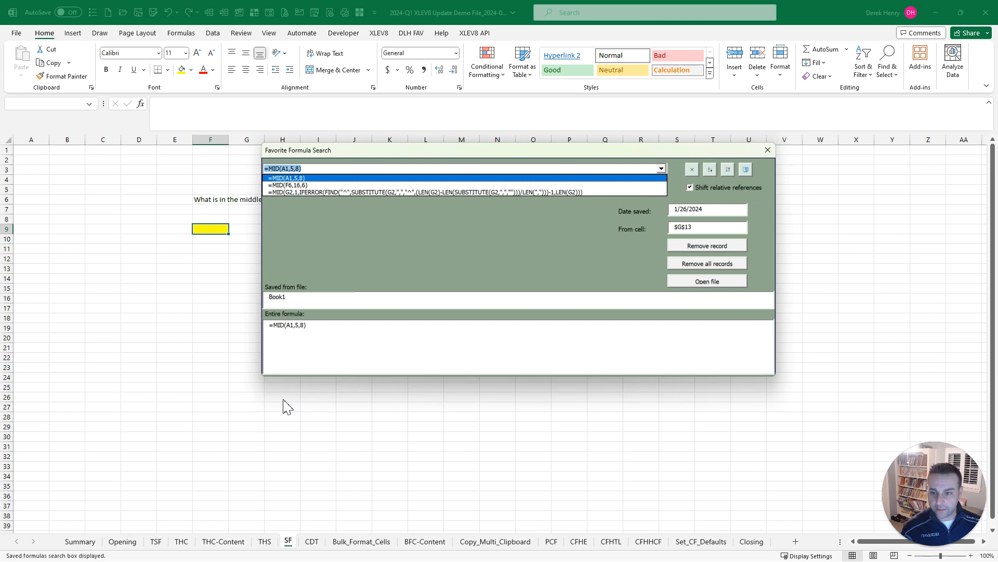
{"action": "key", "text": "Down"}
{"action": "key", "text": "Up"}
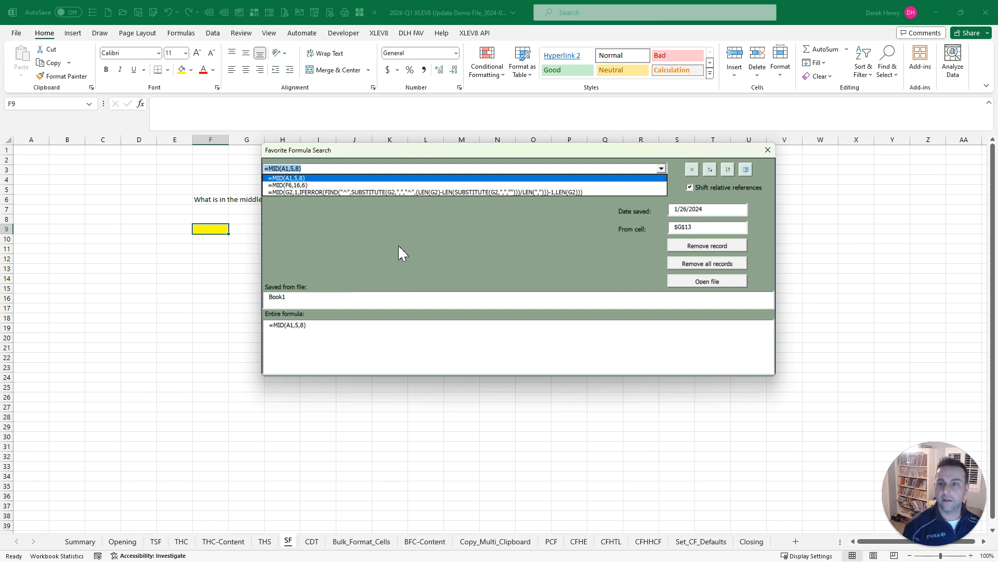
{"action": "key", "text": "Down"}
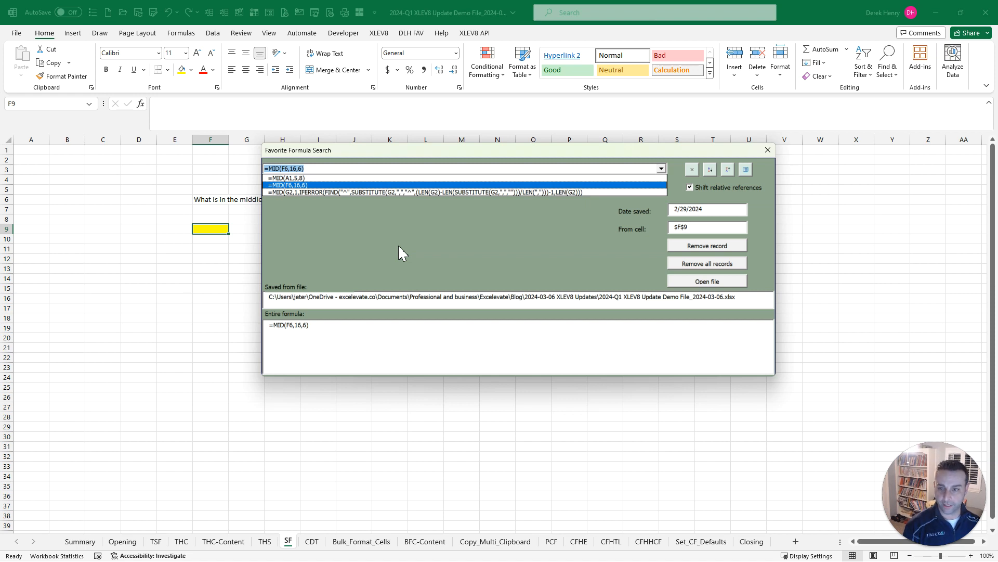
{"action": "key", "text": "Return"}
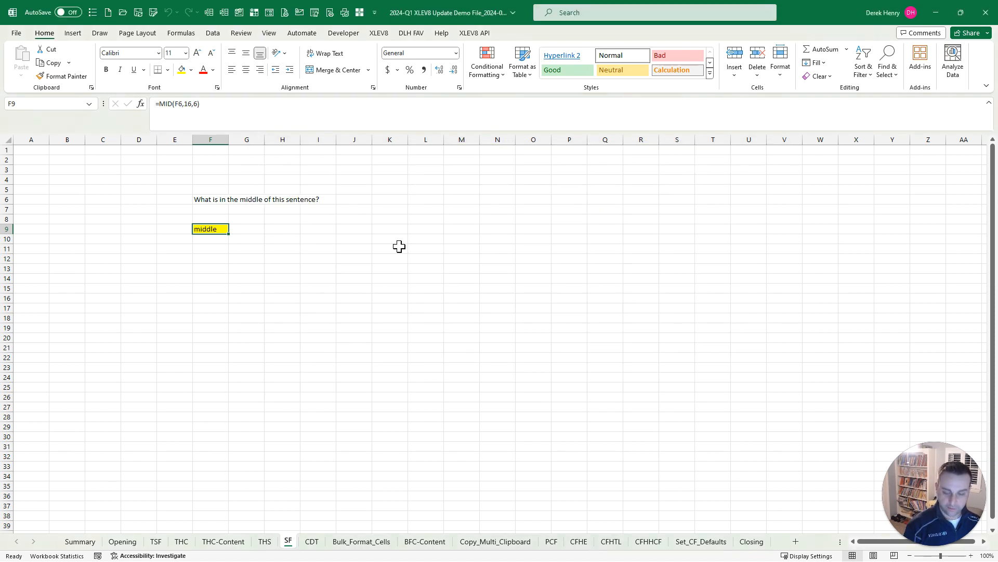
{"action": "key", "text": "F2"}
{"action": "key", "text": "Escape"}
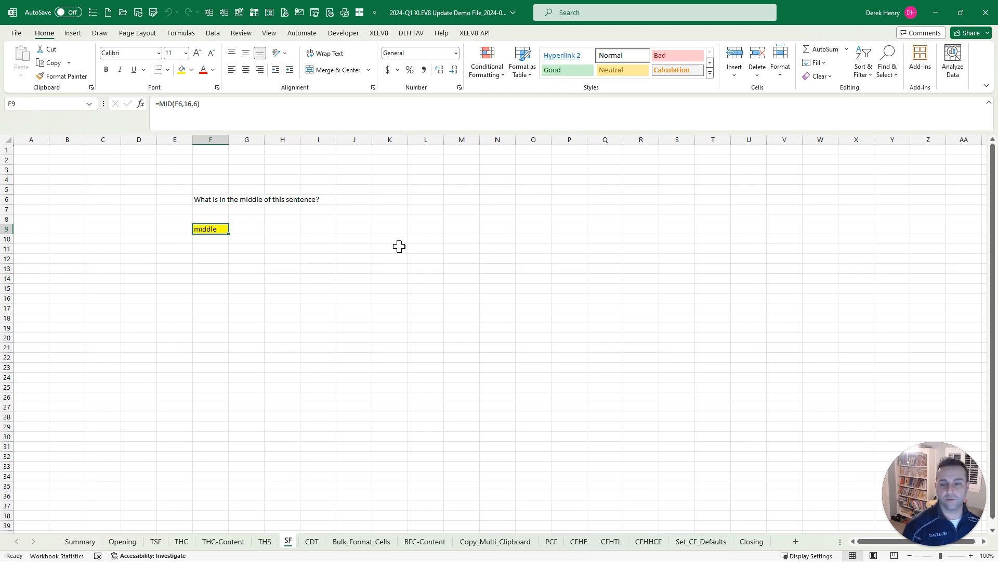
Go to the CDT sheet, run the Create Data Table macro on range A3:C103, and check the last row of the output.
{"action": "key", "text": "ctrl+Page_Down"}
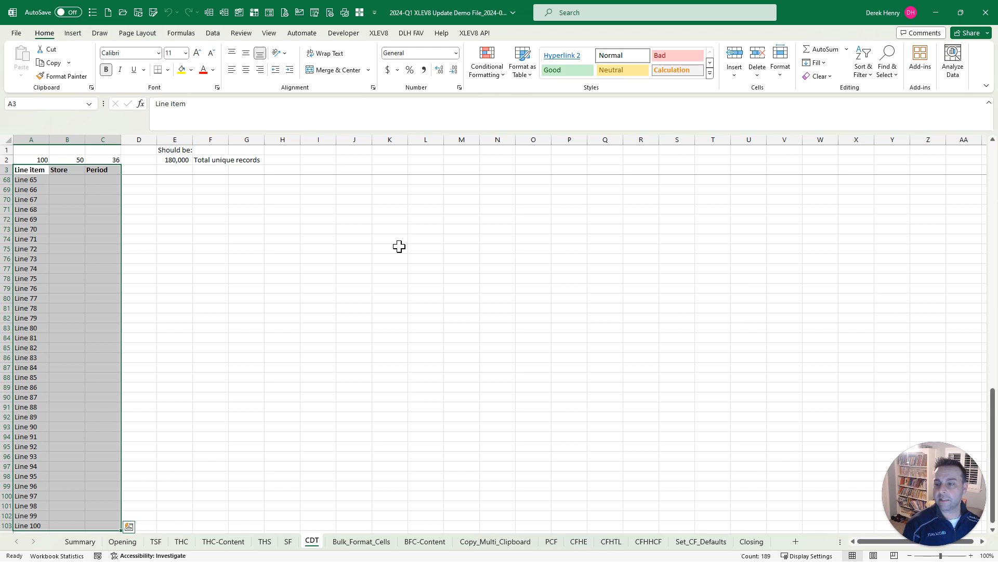
{"action": "scroll", "coordinate": [350, 342], "scroll_direction": "down", "scroll_amount": 1}
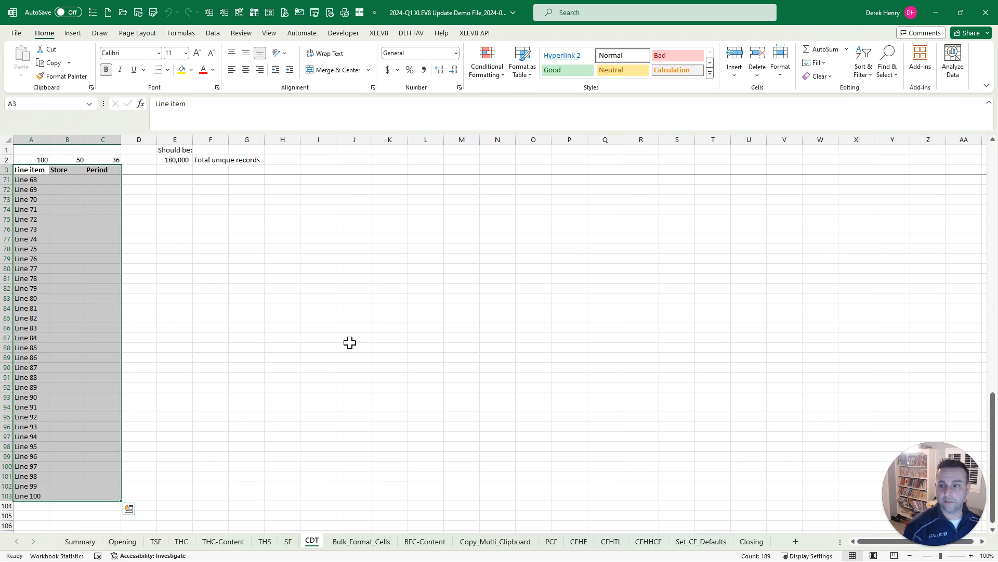
{"action": "scroll", "coordinate": [343, 333], "scroll_direction": "up", "scroll_amount": 12}
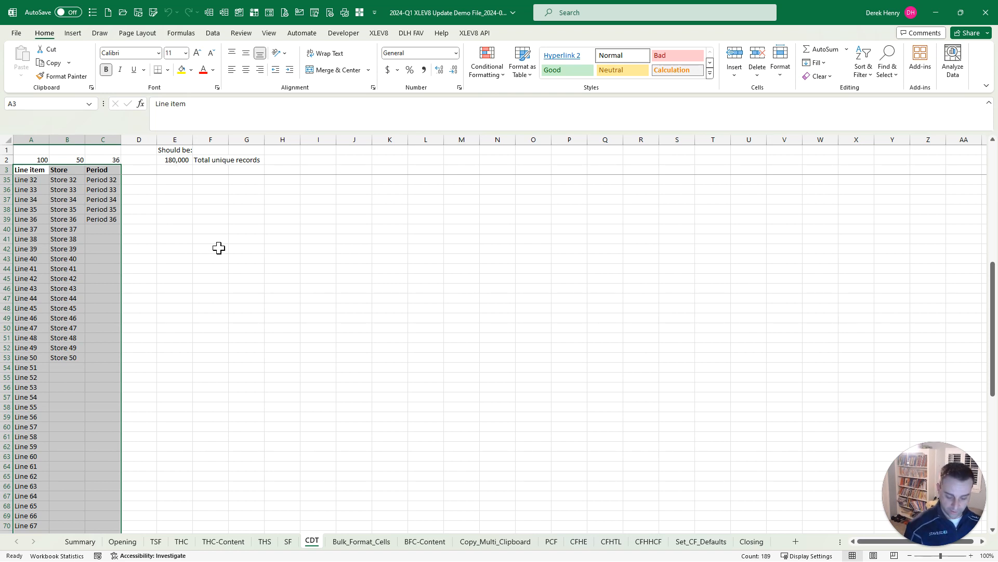
{"action": "key", "text": "ctrl+shift+m"}
{"action": "type", "text": "creat"}
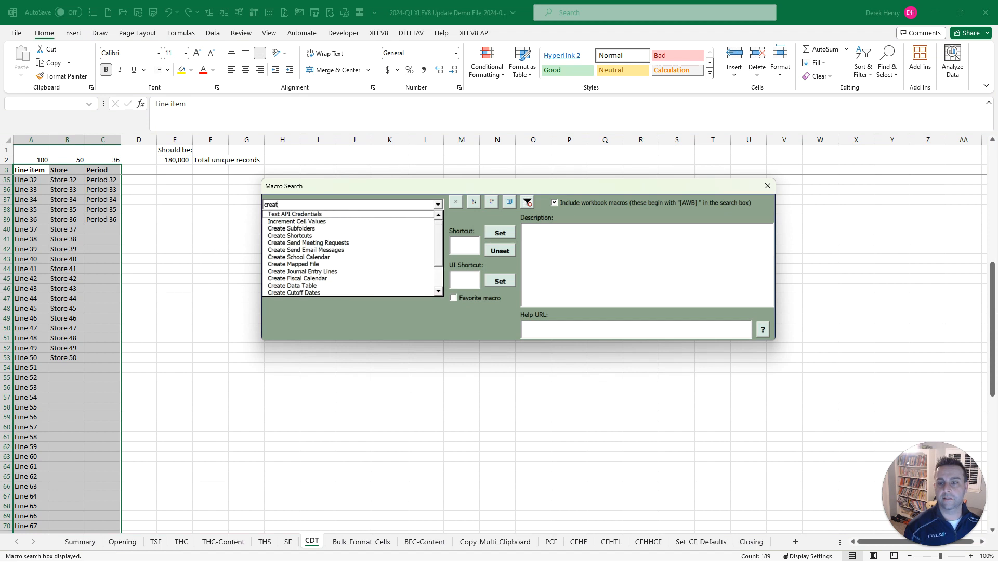
{"action": "type", "text": "e d"}
{"action": "key", "text": "Down"}
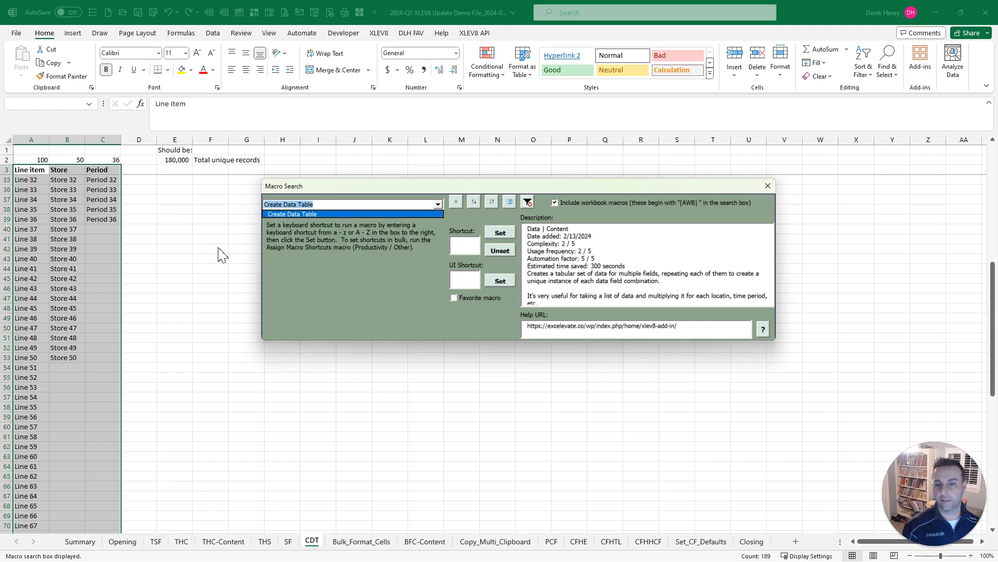
{"action": "key", "text": "Return"}
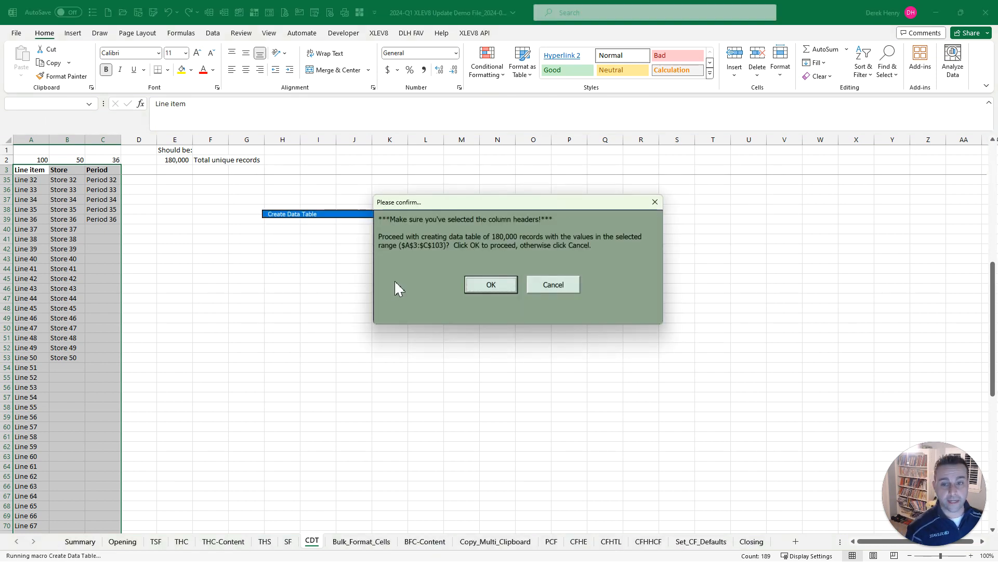
{"action": "left_click", "coordinate": [482, 281]}
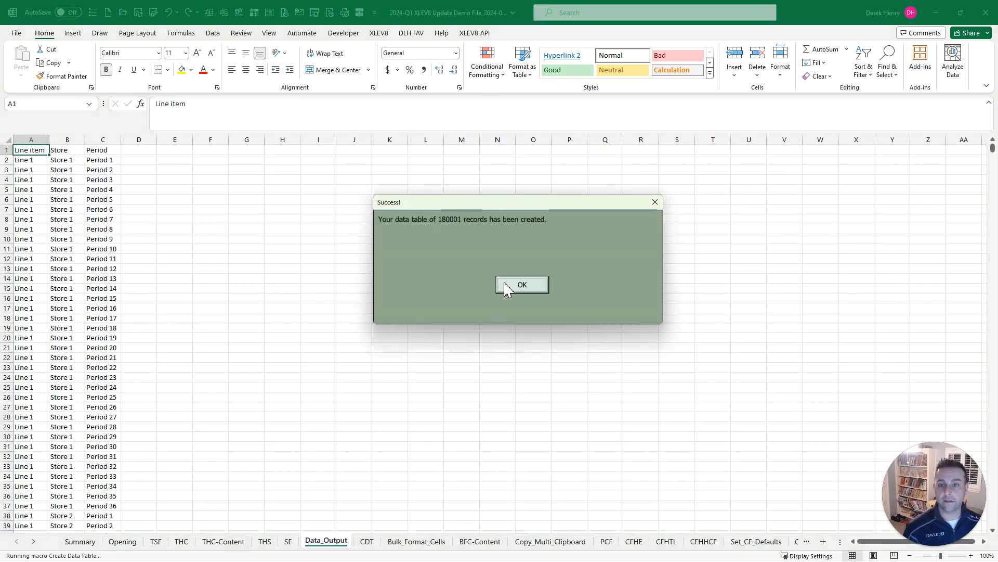
{"action": "left_click", "coordinate": [515, 286]}
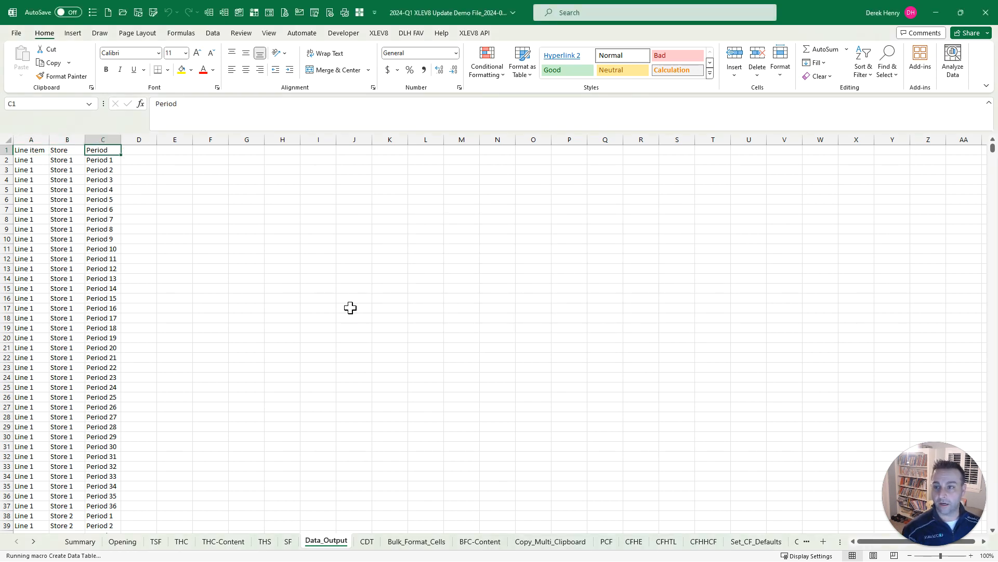
{"action": "key", "text": "ctrl+Down"}
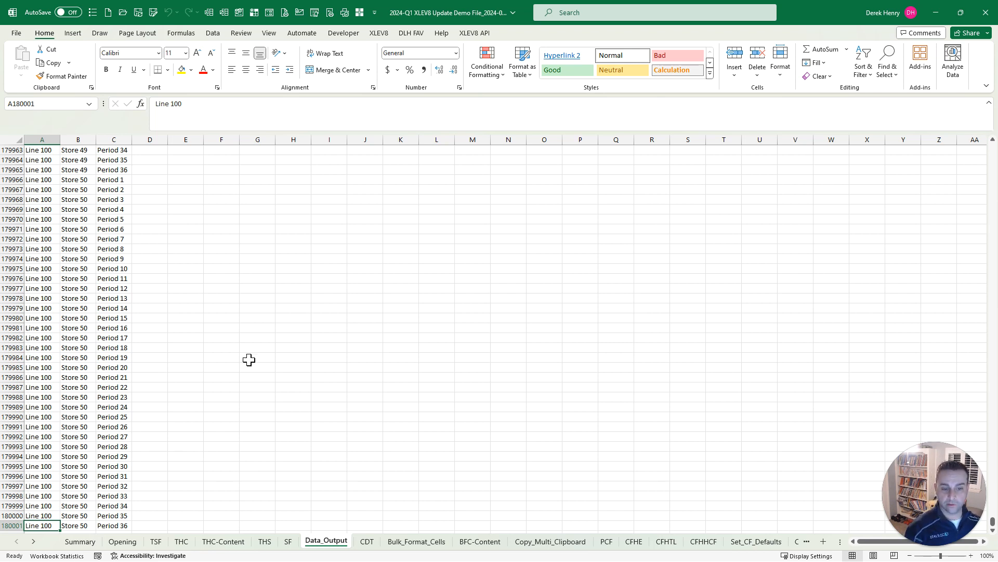
{"action": "key", "text": "ctrl+Up"}
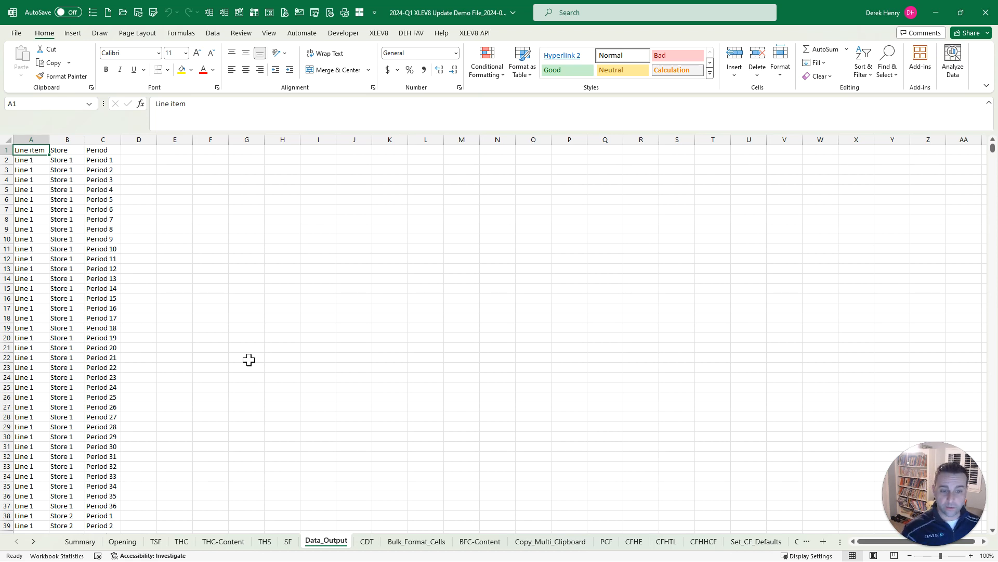
Review the Bulk_Format_Cells list and run the Bulk Format Cells macro to apply its formats to the BFC-Content sheet.
{"action": "key", "text": "ctrl+Page_Down"}
{"action": "key", "text": "ctrl+Page_Down"}
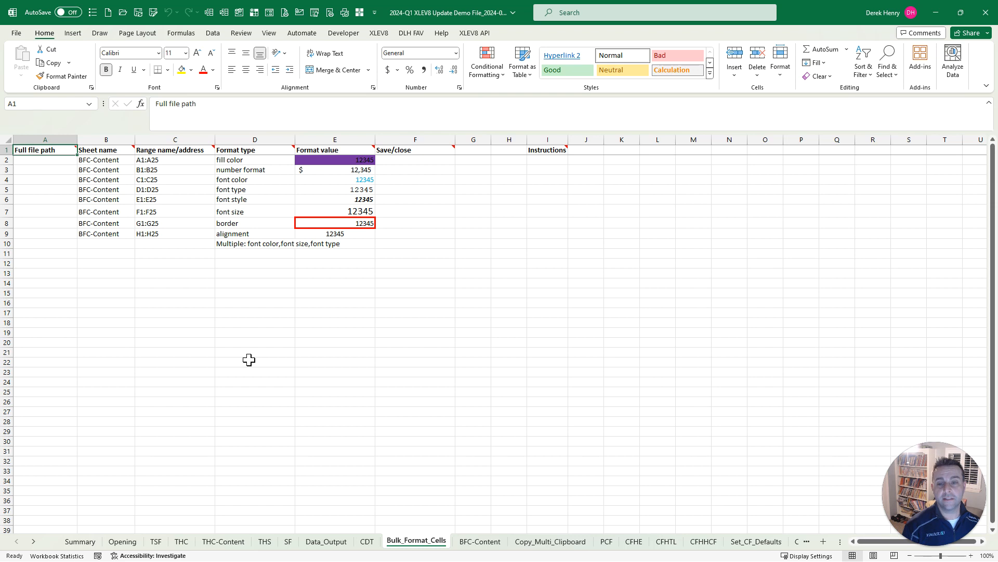
{"action": "key", "text": "ctrl+Page_Down"}
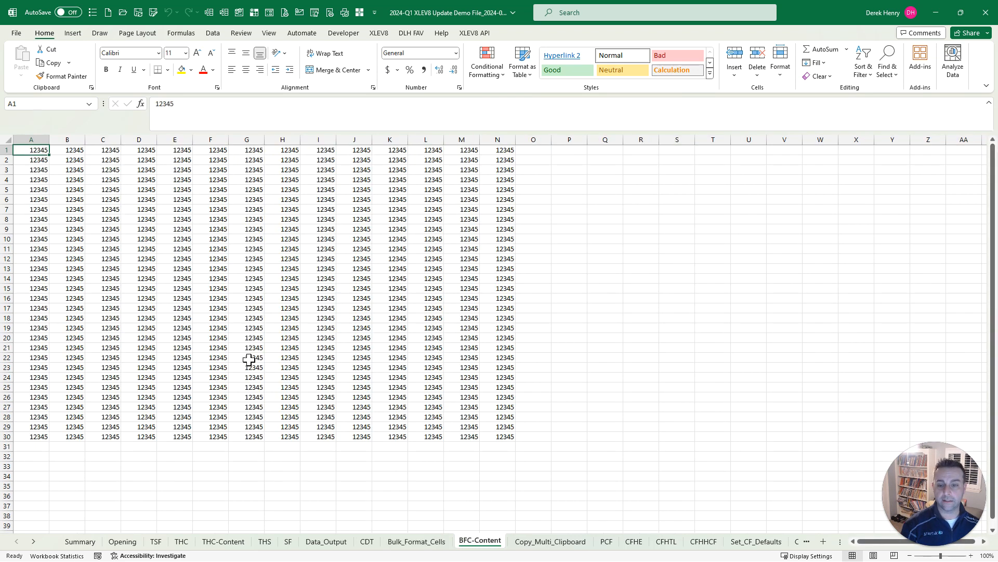
{"action": "key", "text": "ctrl+Page_Up"}
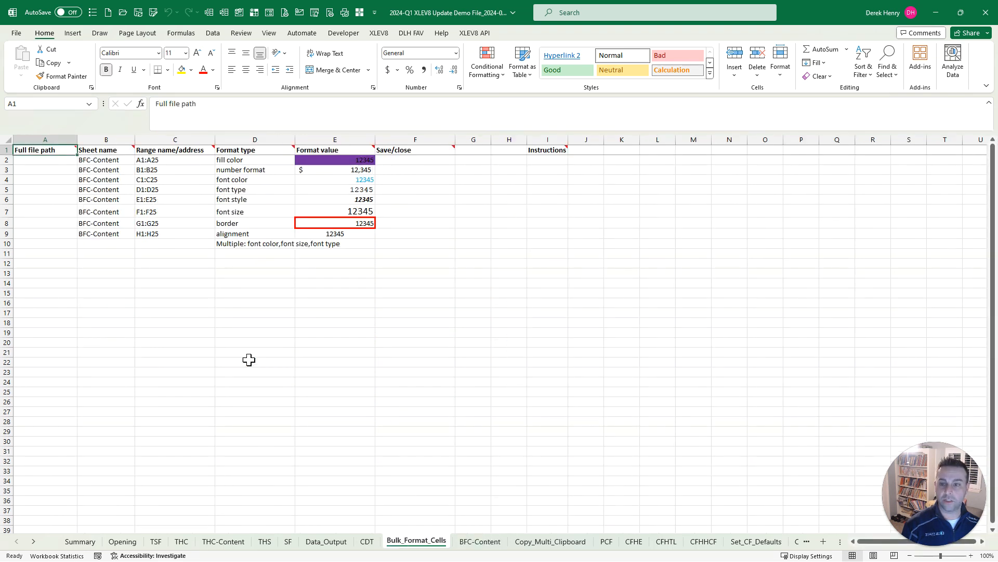
{"action": "key", "text": "ctrl+Page_Down"}
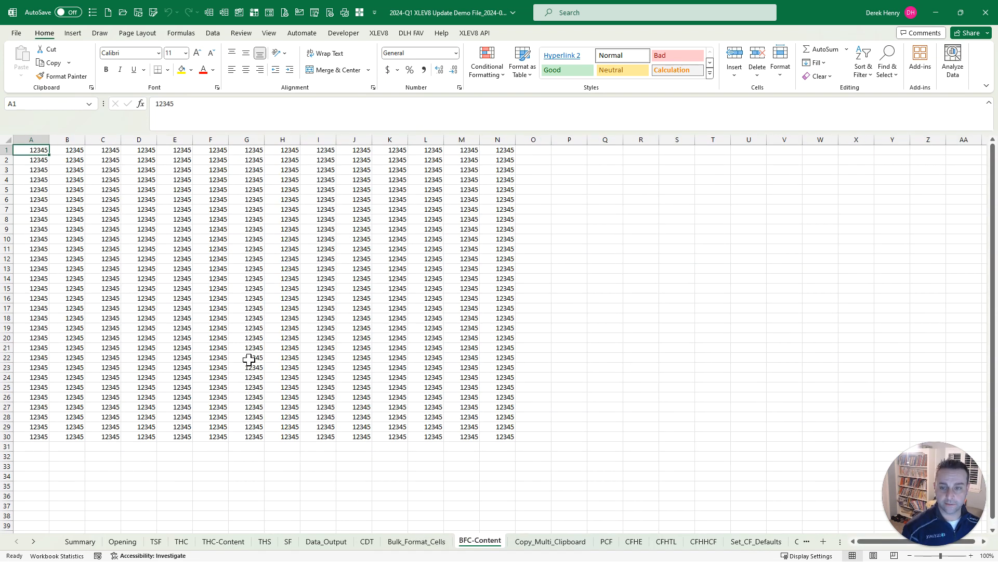
{"action": "key", "text": "ctrl+shift+m"}
{"action": "type", "text": "forma"}
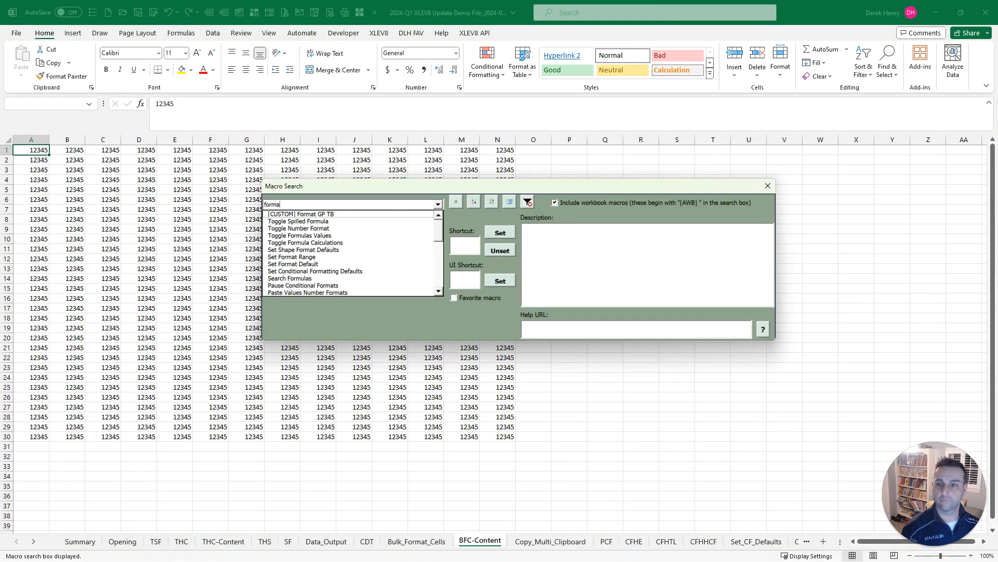
{"action": "type", "text": "t cell"}
{"action": "key", "text": "Down"}
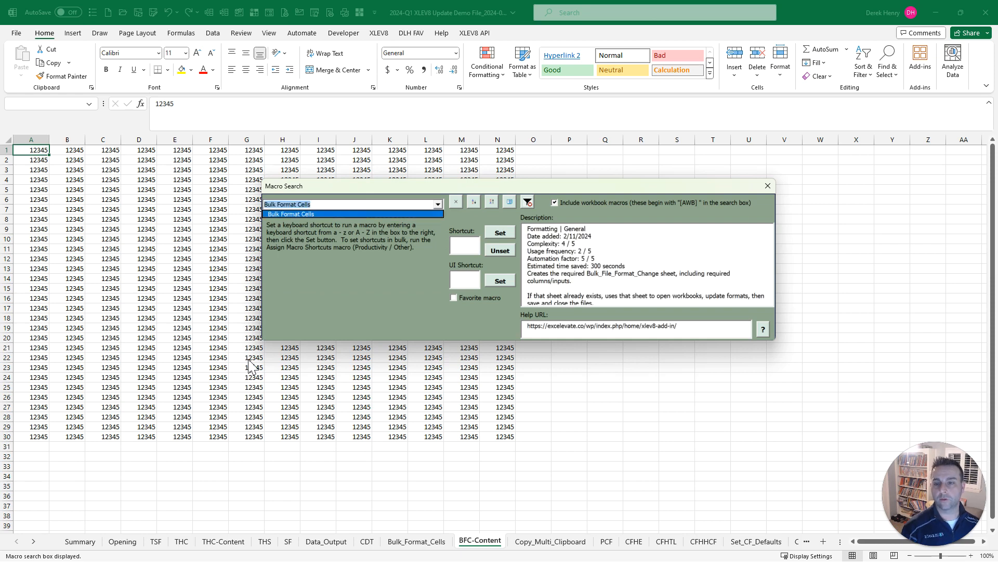
{"action": "key", "text": "Return"}
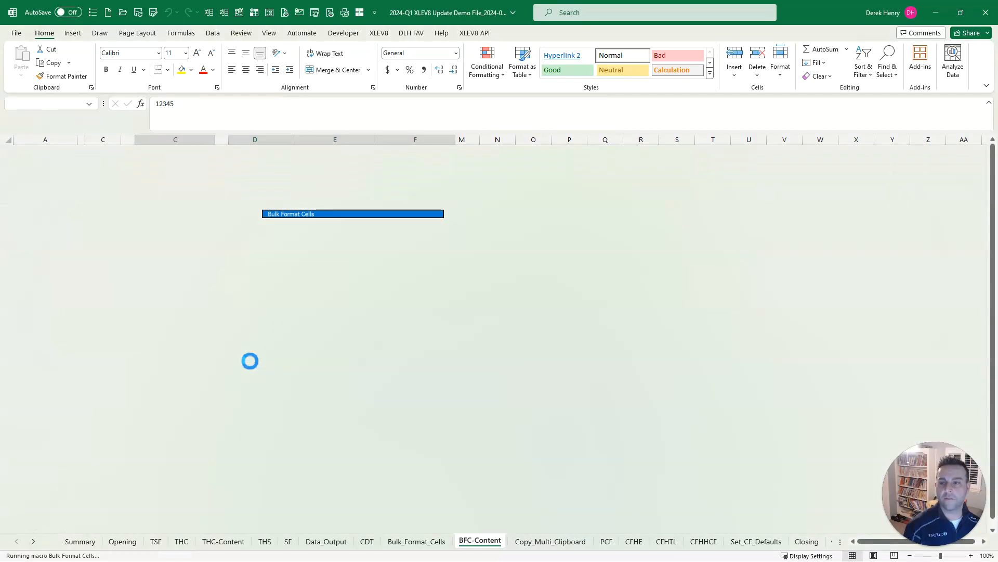
{"action": "key", "text": "Return"}
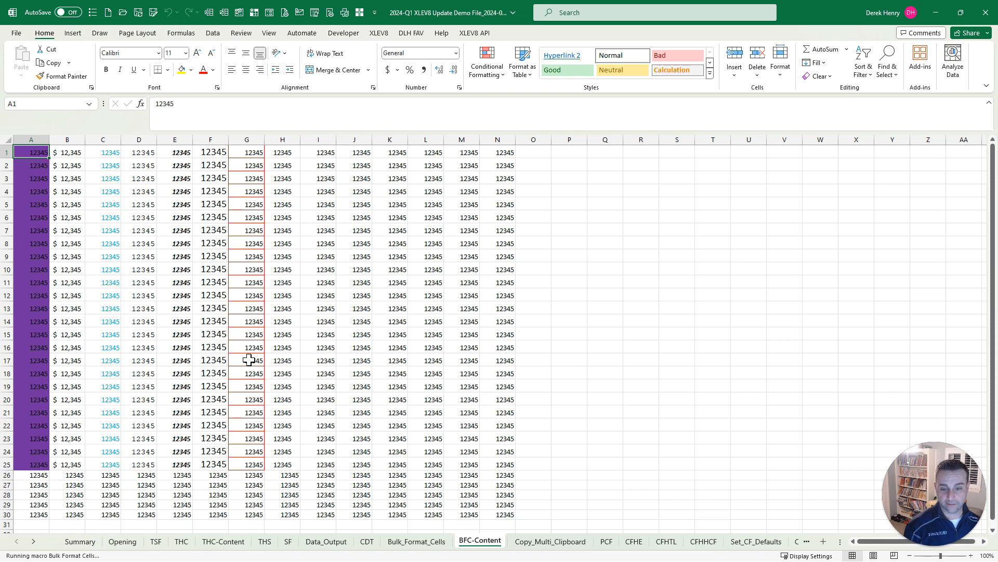
Go to the Copy_Multi_Clipboard sheet and clear the entire Windows clipboard history.
{"action": "key", "text": "ctrl+Page_Down"}
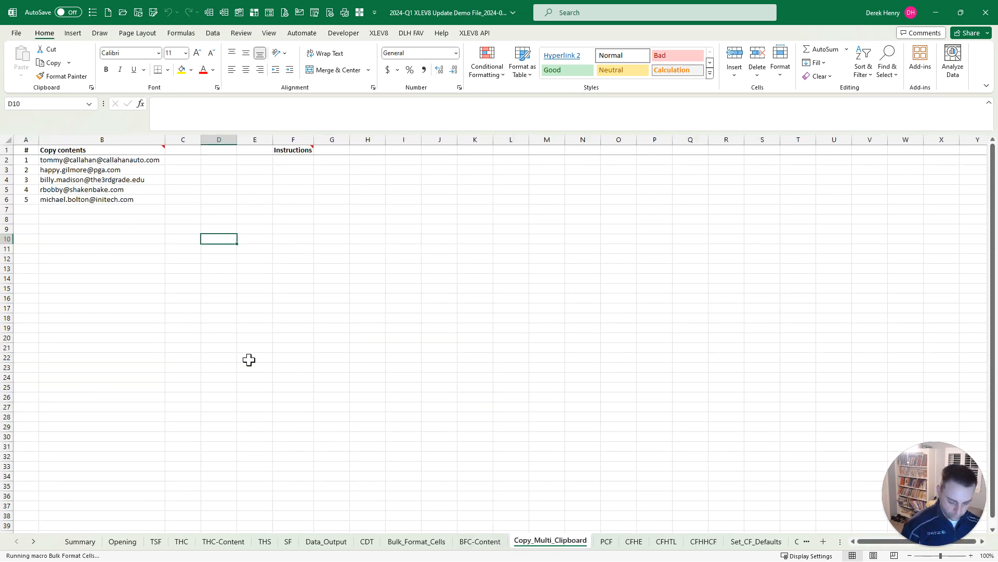
{"action": "key", "text": "super+v"}
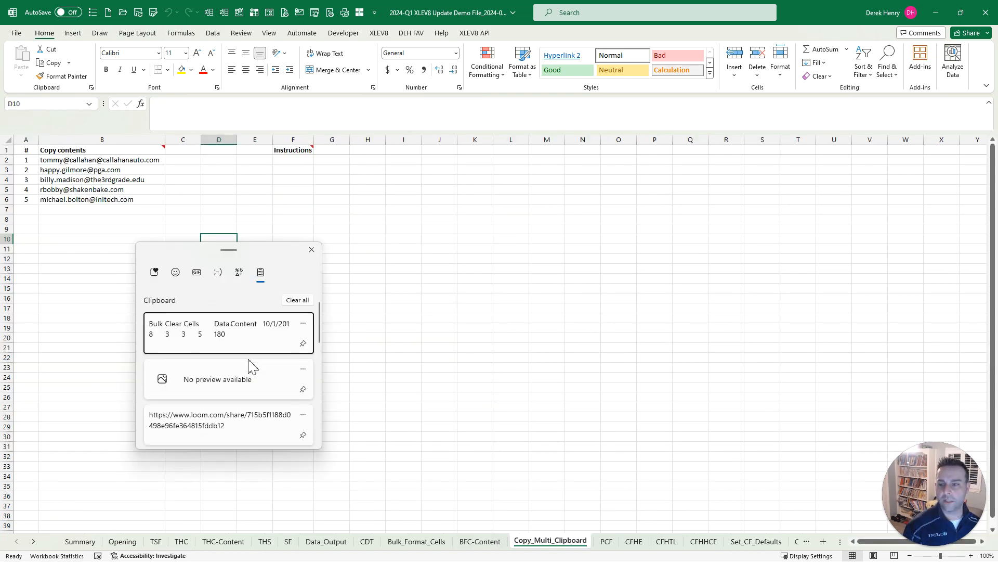
{"action": "left_click", "coordinate": [298, 301]}
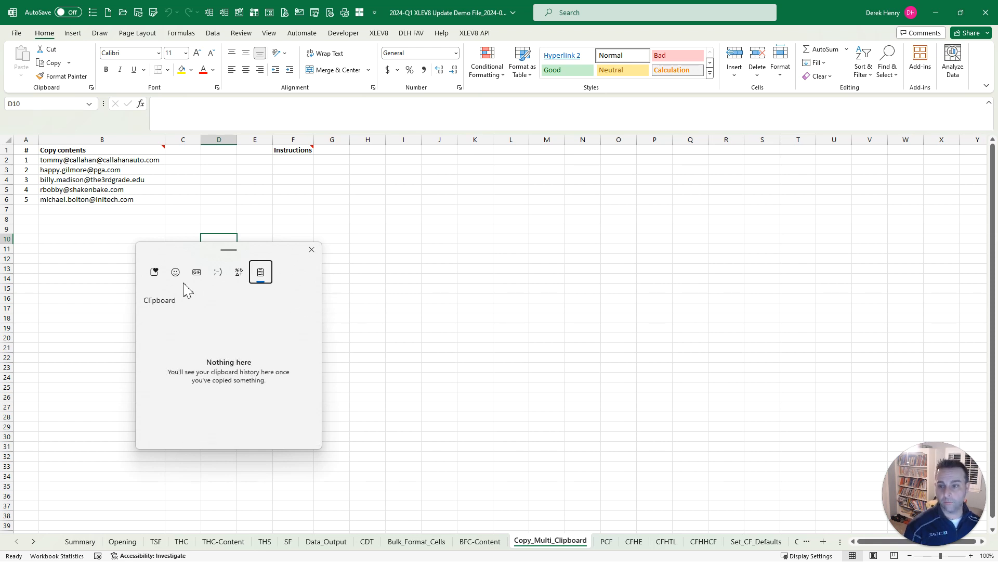
{"action": "left_click", "coordinate": [353, 246]}
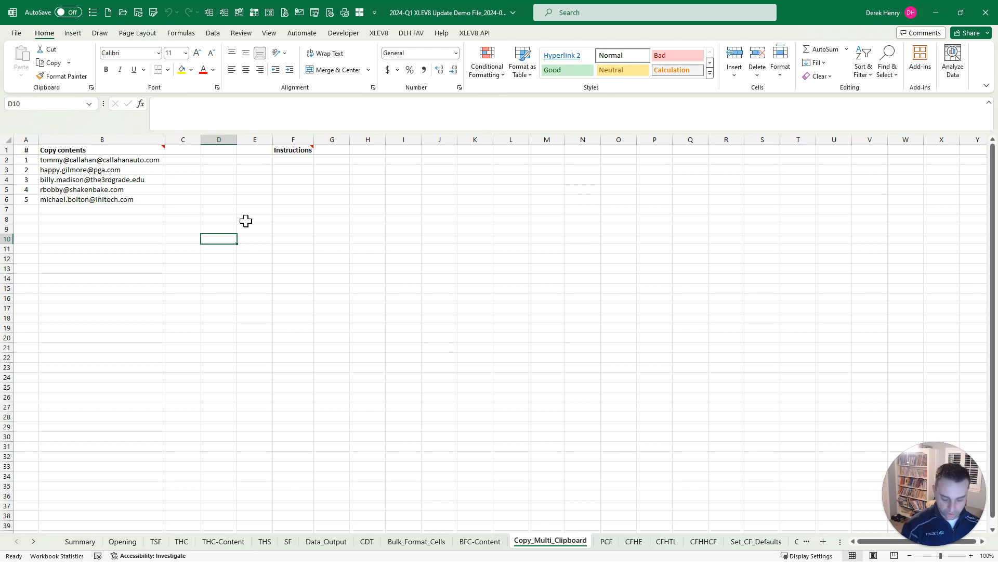
Run the Copy Multi Clipboard macro to copy the listed e-mail addresses, then open the clipboard history from cell G5.
{"action": "key", "text": "ctrl+shift+m"}
{"action": "type", "text": "copy m"}
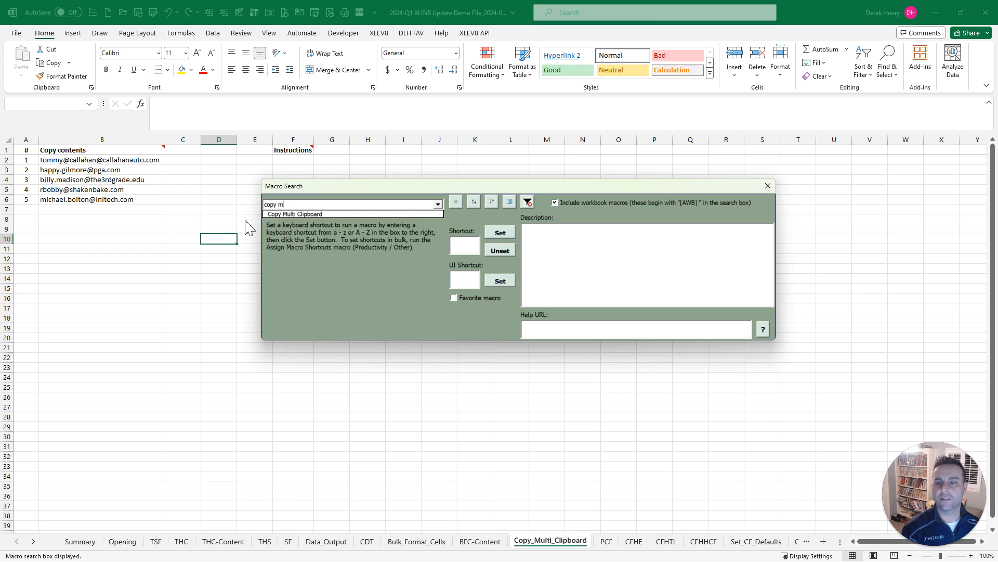
{"action": "key", "text": "Down"}
{"action": "key", "text": "Return"}
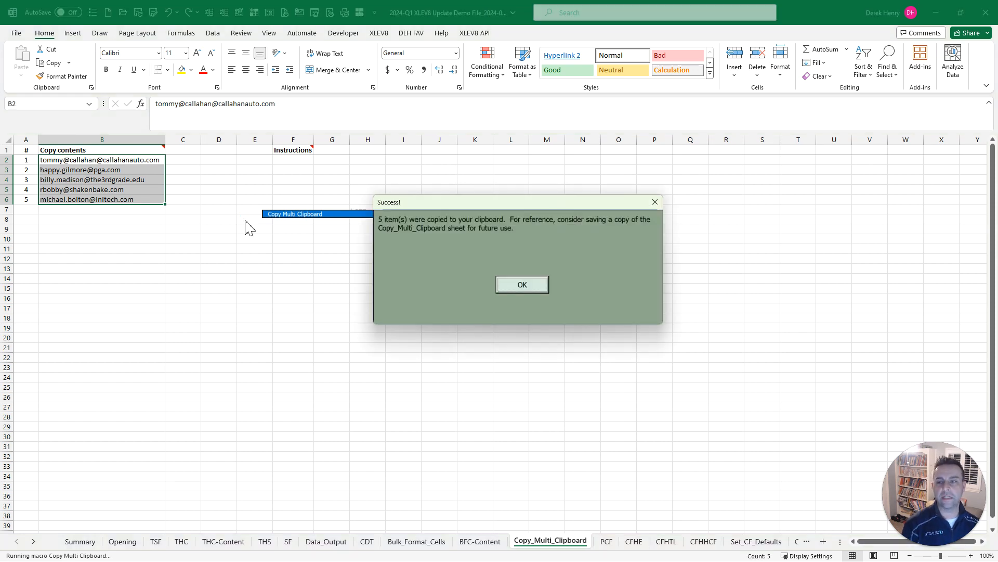
{"action": "left_click", "coordinate": [535, 285]}
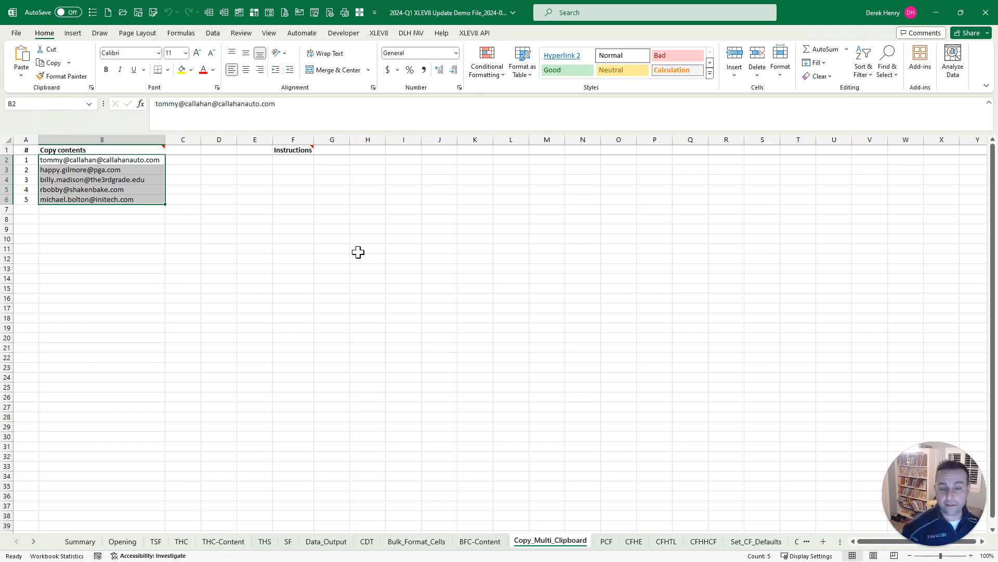
{"action": "left_click", "coordinate": [346, 189]}
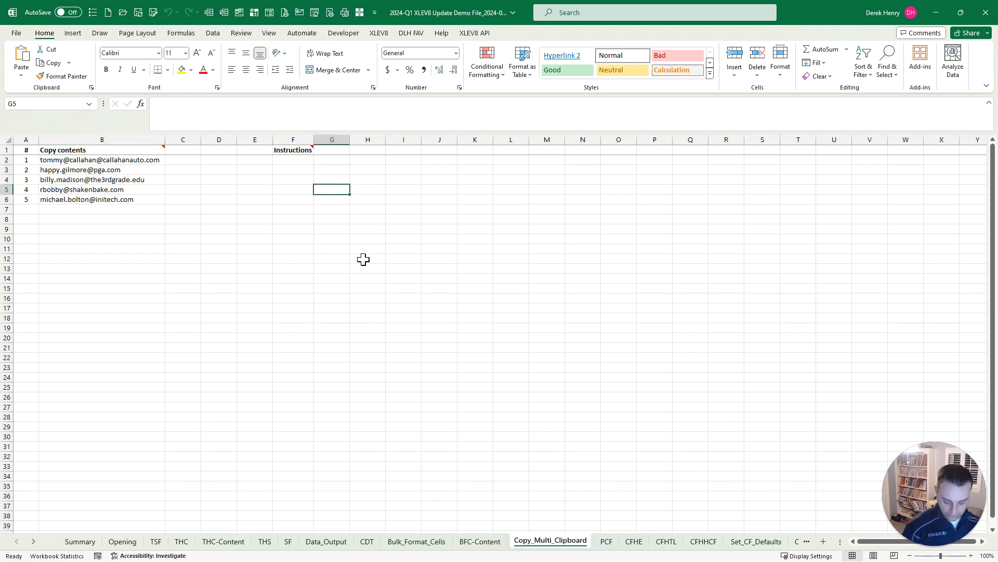
{"action": "key", "text": "super+v"}
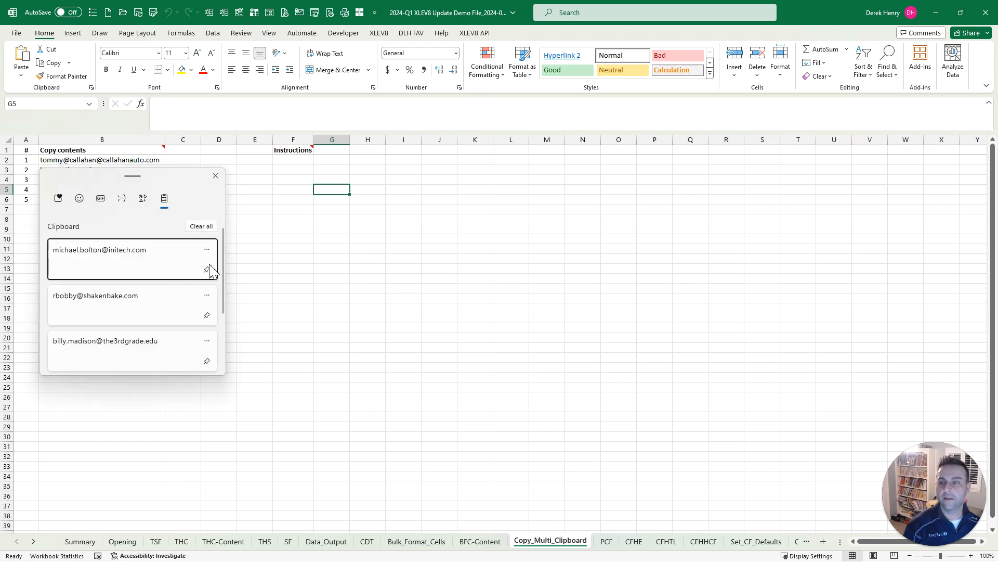
Review the copied entries in the clipboard history against the addresses listed in column B, and close the history.
{"action": "scroll", "coordinate": [161, 272], "scroll_direction": "down", "scroll_amount": 1}
{"action": "scroll", "coordinate": [161, 272], "scroll_direction": "down", "scroll_amount": 2}
{"action": "left_click_drag", "start_coordinate": [145, 179], "coordinate": [272, 208]}
{"action": "scroll", "coordinate": [314, 329], "scroll_direction": "up", "scroll_amount": 3}
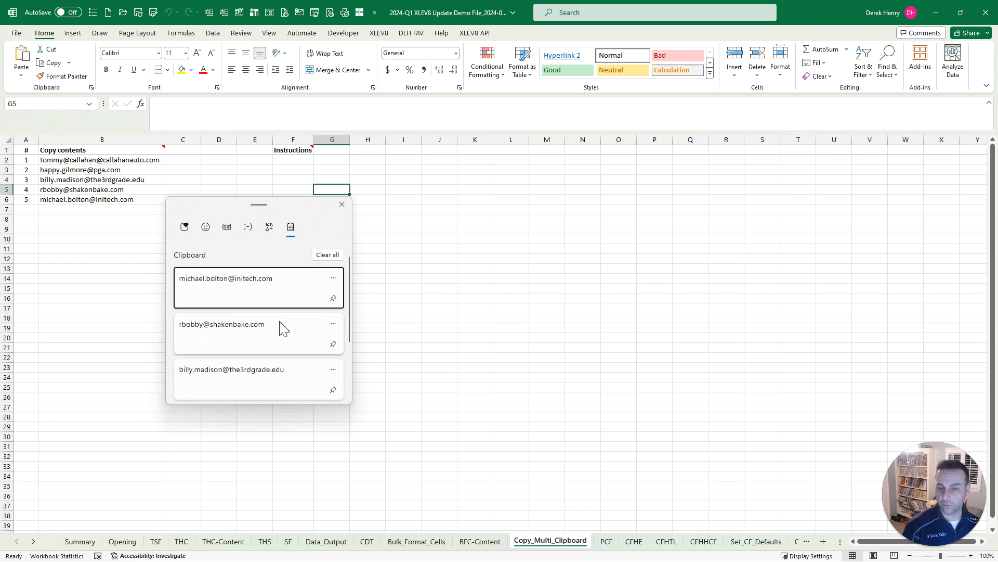
{"action": "left_click", "coordinate": [342, 204]}
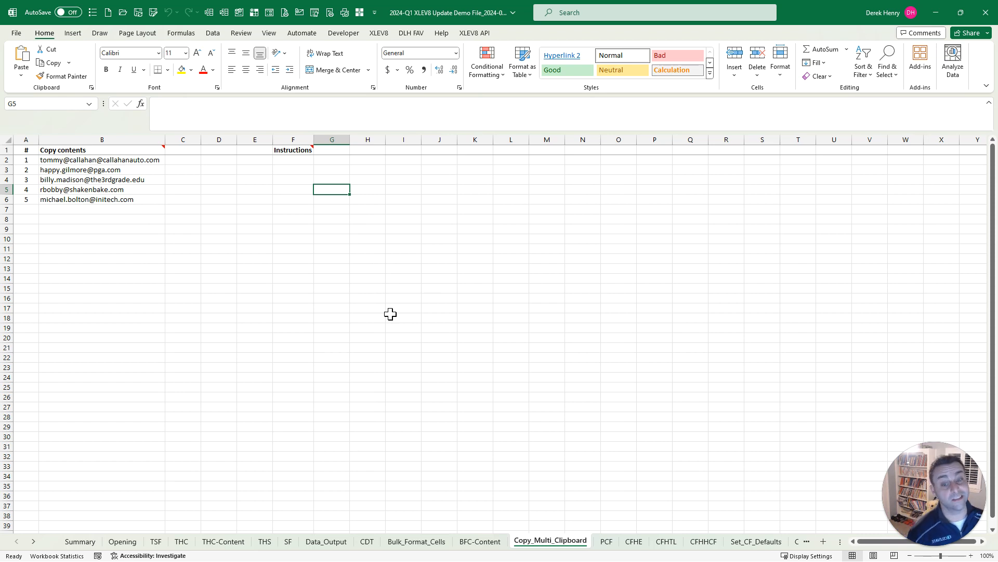
Go to the PCF sheet and review its banding rules in the Conditional Formatting Rules Manager.
{"action": "key", "text": "ctrl+Page_Down"}
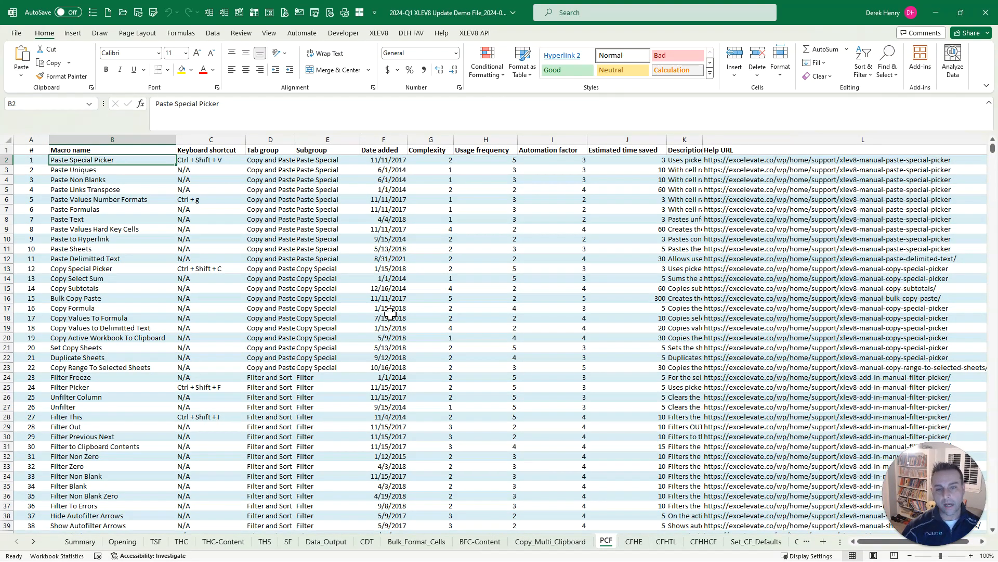
{"action": "key", "text": "ctrl+shift+d"}
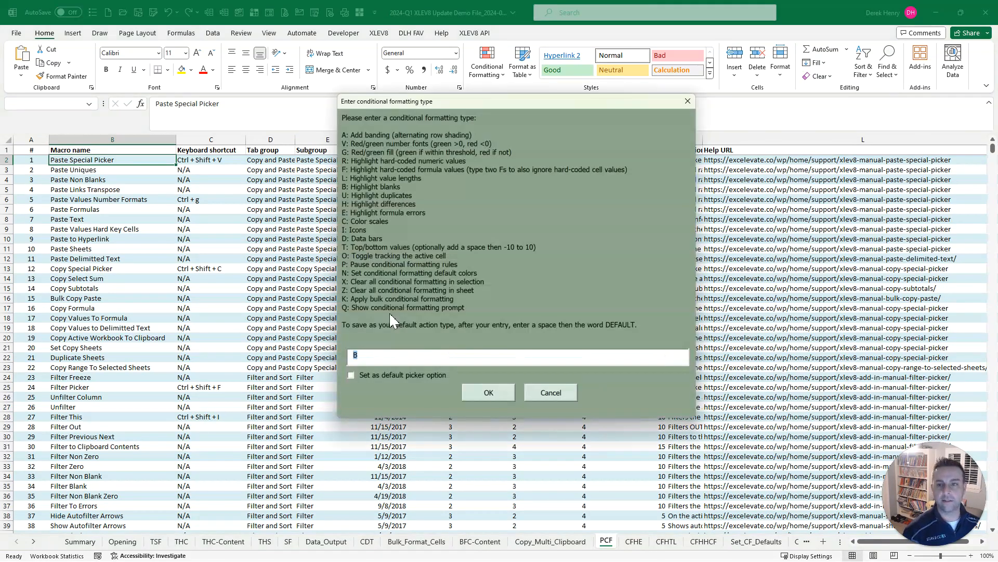
{"action": "type", "text": "A"}
{"action": "key", "text": "Return"}
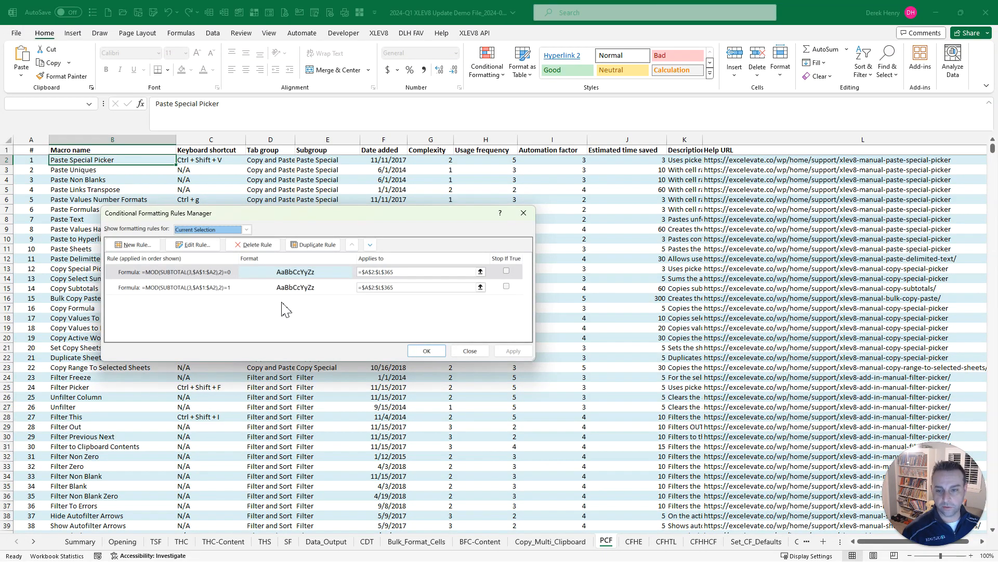
{"action": "left_click", "coordinate": [469, 351]}
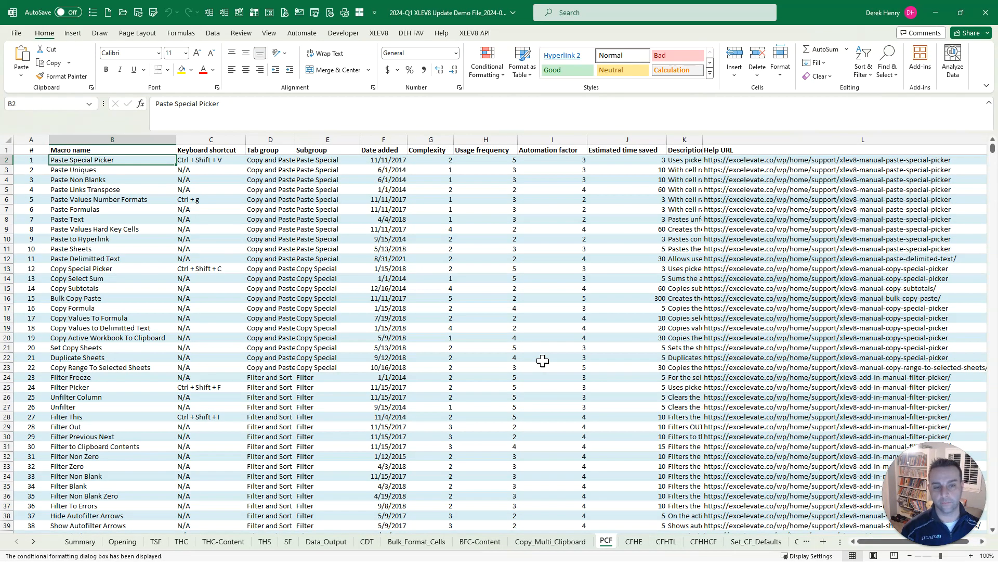
Pause the conditional formatting rules for only the active PCF sheet with the XLEV8 conditional formatting picker.
{"action": "key", "text": "ctrl+shift+d"}
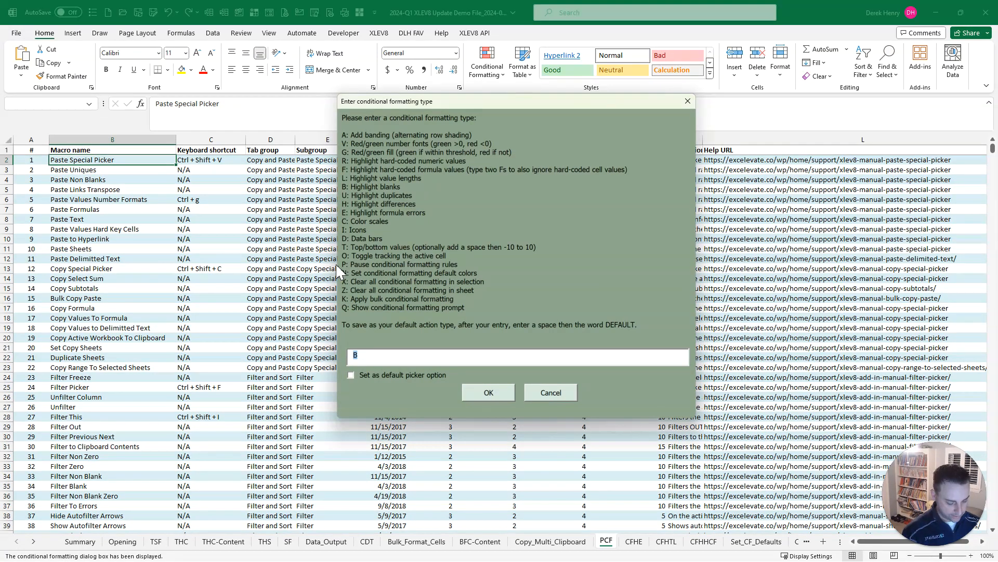
{"action": "type", "text": "p"}
{"action": "key", "text": "Return"}
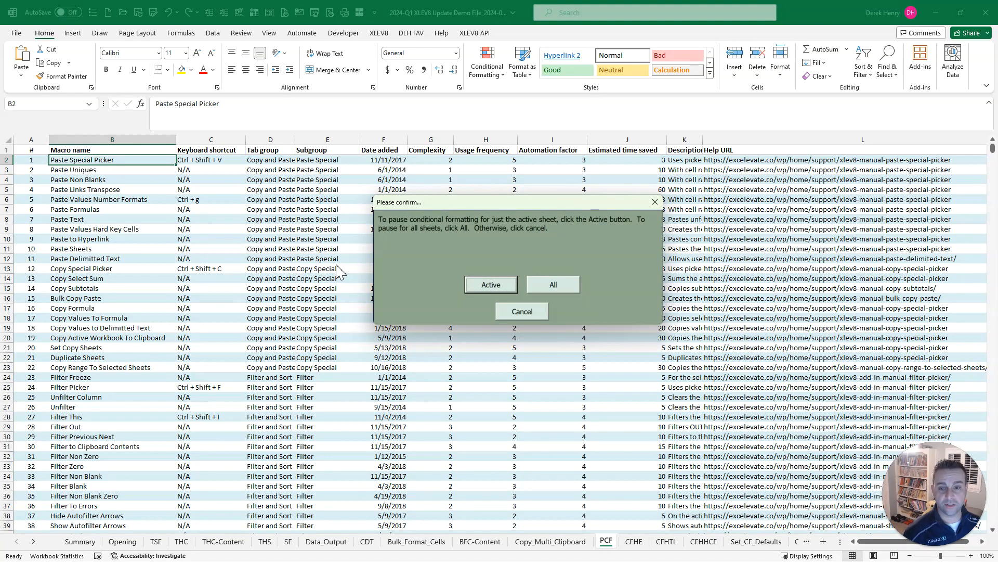
{"action": "key", "text": "Return"}
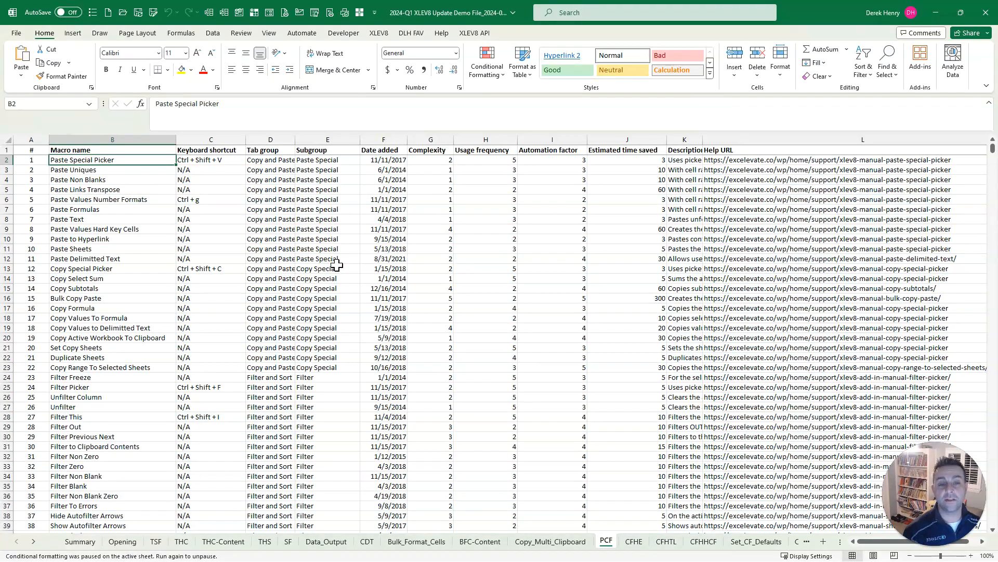
Inspect the Stop If True pause rule in the Conditional Formatting Rules Manager and unpause conditional formatting on the PCF sheet.
{"action": "key", "text": "ctrl+shift+h"}
{"action": "type", "text": "p"}
{"action": "key", "text": "Return"}
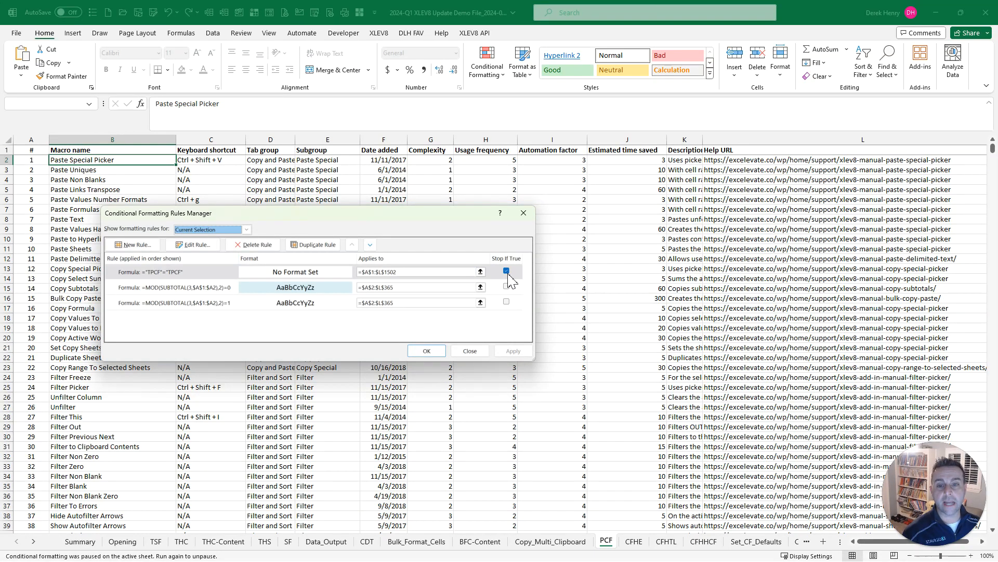
{"action": "left_click", "coordinate": [427, 351]}
{"action": "key", "text": "ctrl+shift+d"}
{"action": "type", "text": "0"}
{"action": "key", "text": "Return"}
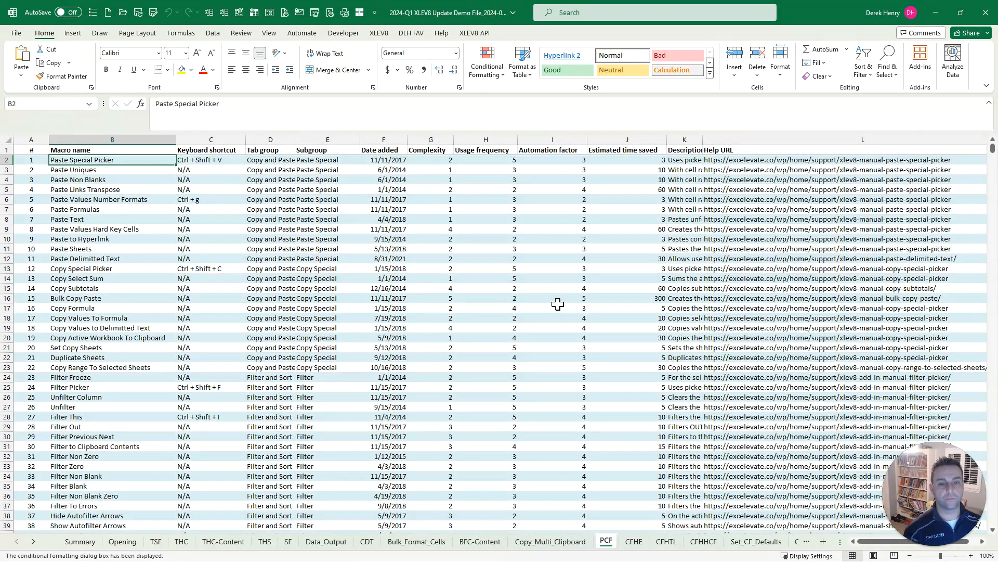
Go to the CFHE sheet and highlight formula errors in the selected Complexity, Usage frequency and Automation factor columns.
{"action": "key", "text": "ctrl+Page_Down"}
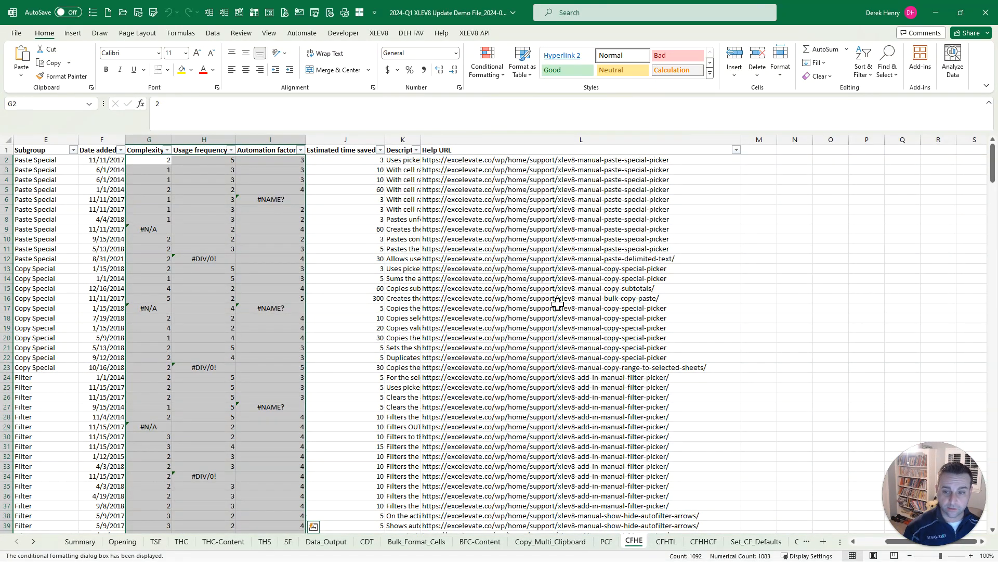
{"action": "key", "text": "ctrl+shift+c"}
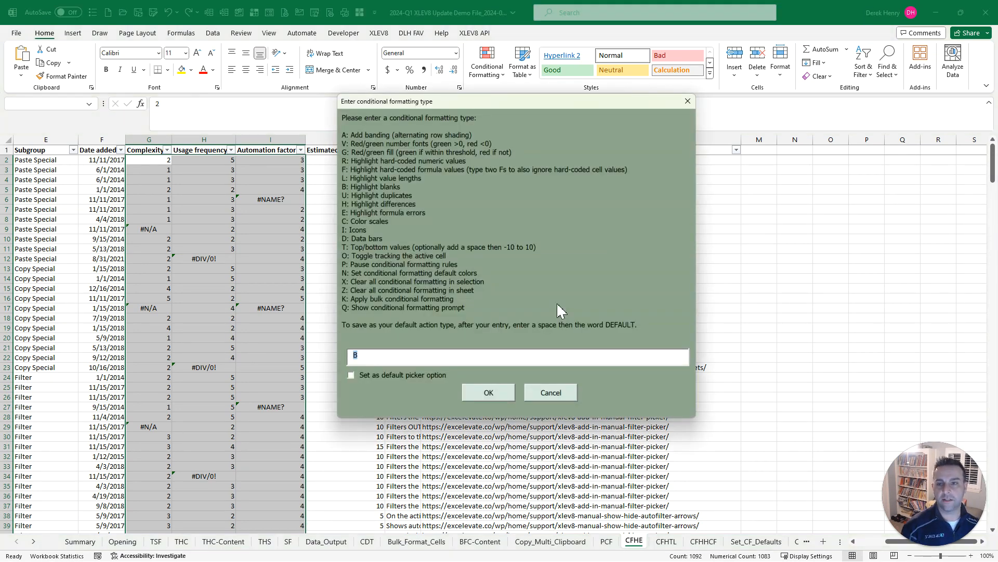
{"action": "type", "text": "e"}
{"action": "key", "text": "Return"}
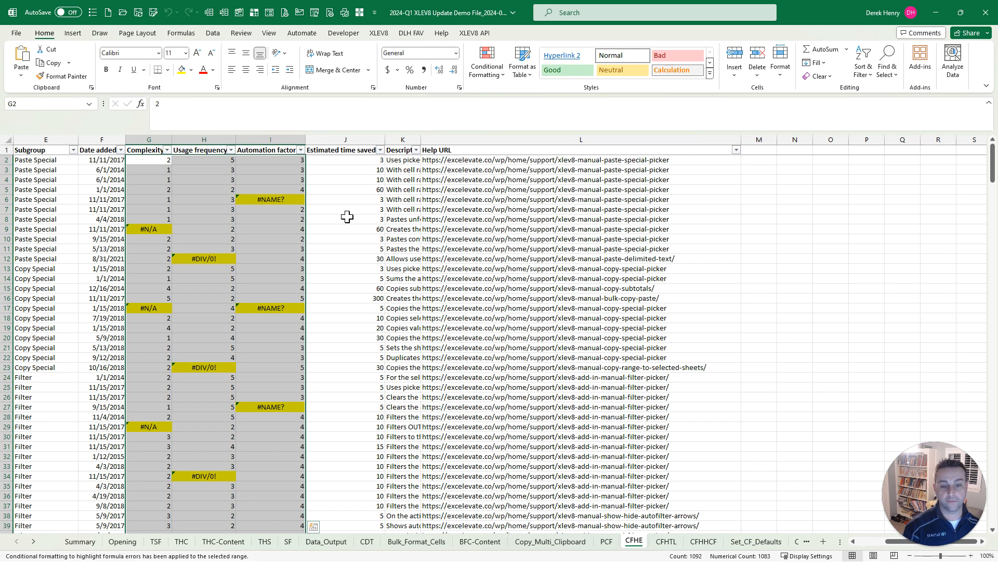
Go to the CFHTL sheet and apply the Highlight value lengths format to the Macro name column with the condition >=20.
{"action": "key", "text": "ctrl+Page_Down"}
{"action": "key", "text": "ctrl+q"}
{"action": "key", "text": "Escape"}
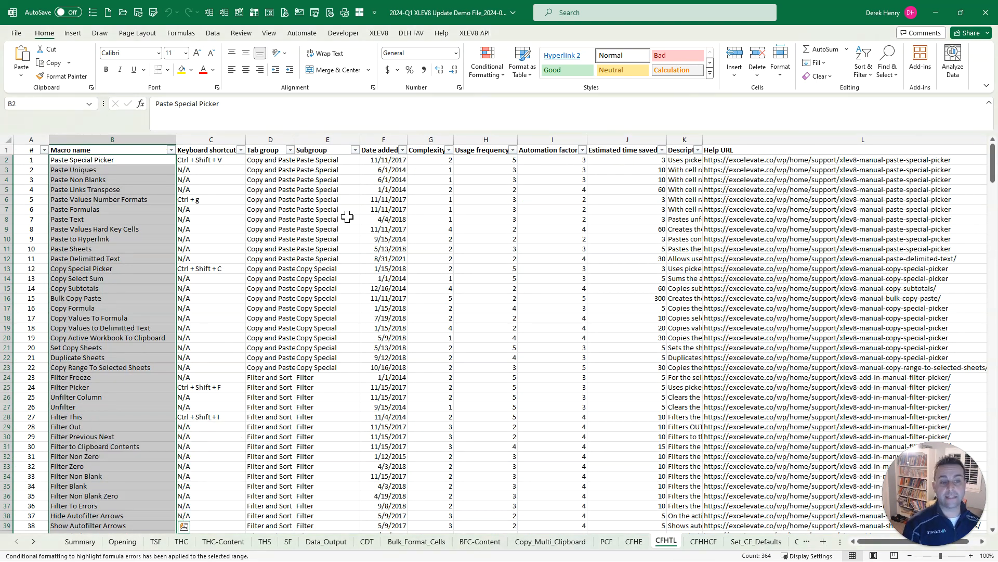
{"action": "key", "text": "ctrl+shift+q"}
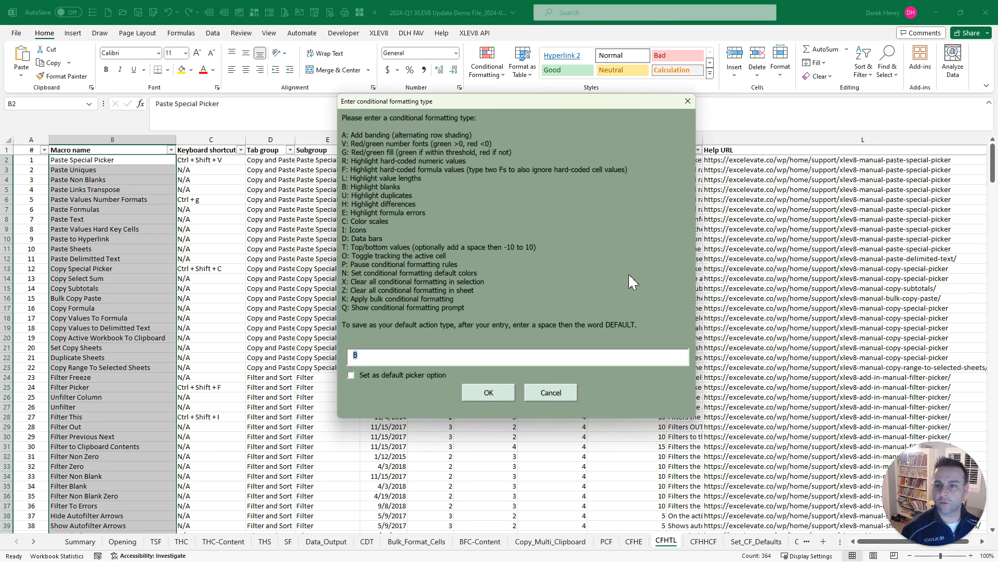
{"action": "key", "text": "BackSpace"}
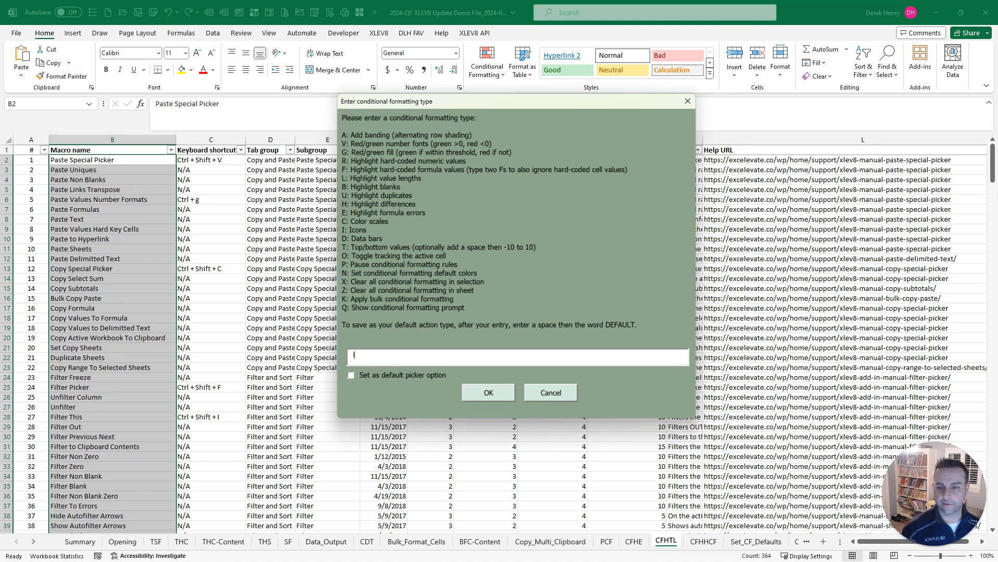
{"action": "type", "text": "l"}
{"action": "key", "text": "Return"}
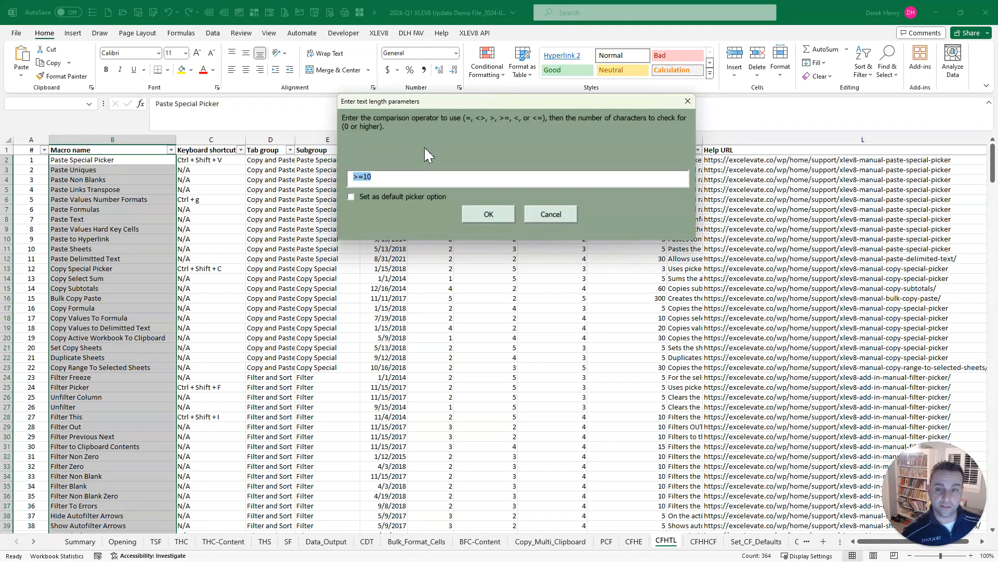
{"action": "left_click", "coordinate": [502, 182]}
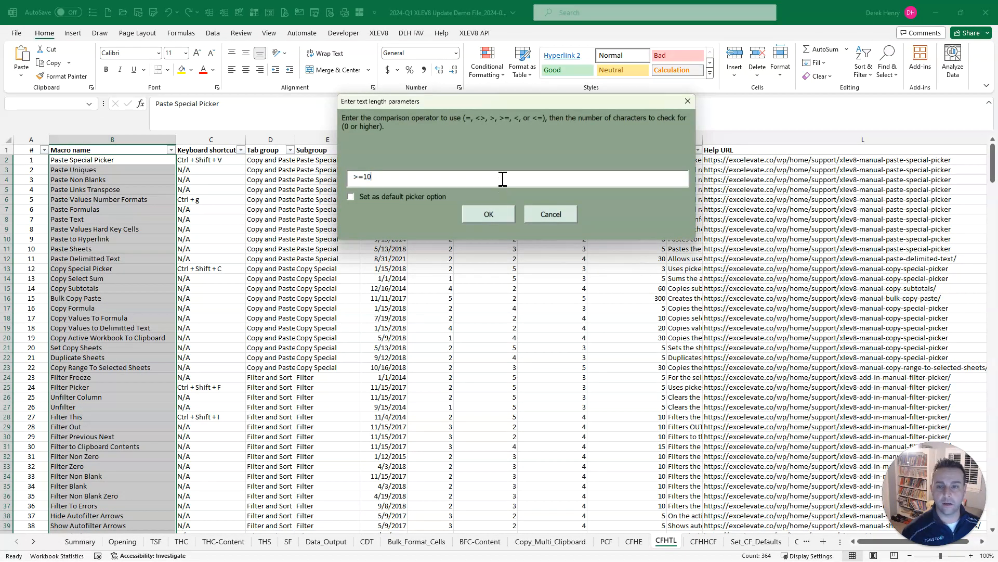
{"action": "key", "text": "BackSpace"}
{"action": "key", "text": "BackSpace"}
{"action": "type", "text": "20-"}
{"action": "key", "text": "Return"}
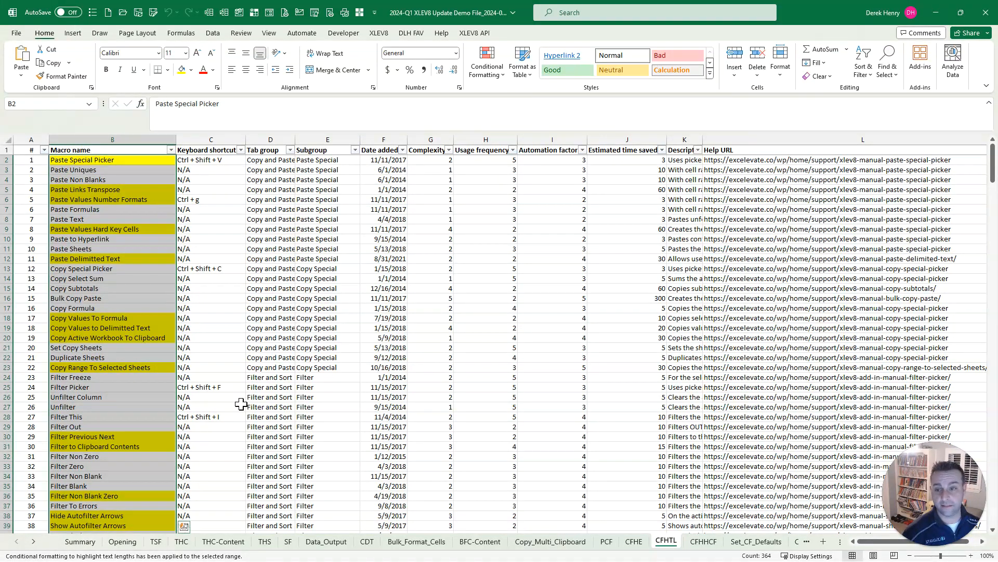
Go to the CFHHCF sheet, highlight hard-coded formula values in the Complexity column, and check the highlighted cells.
{"action": "key", "text": "ctrl+Page_Down"}
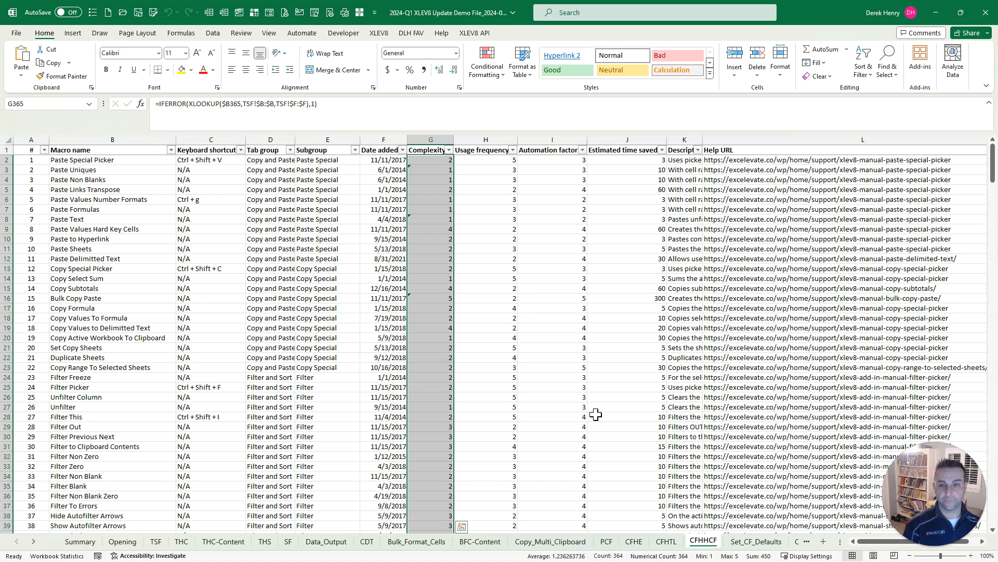
{"action": "key", "text": "ctrl+shift+d"}
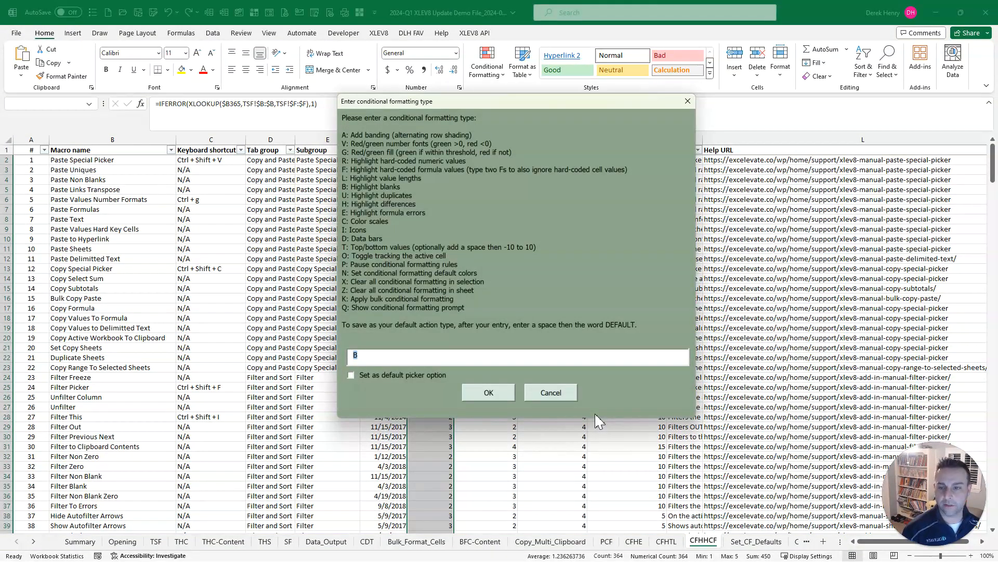
{"action": "type", "text": "f"}
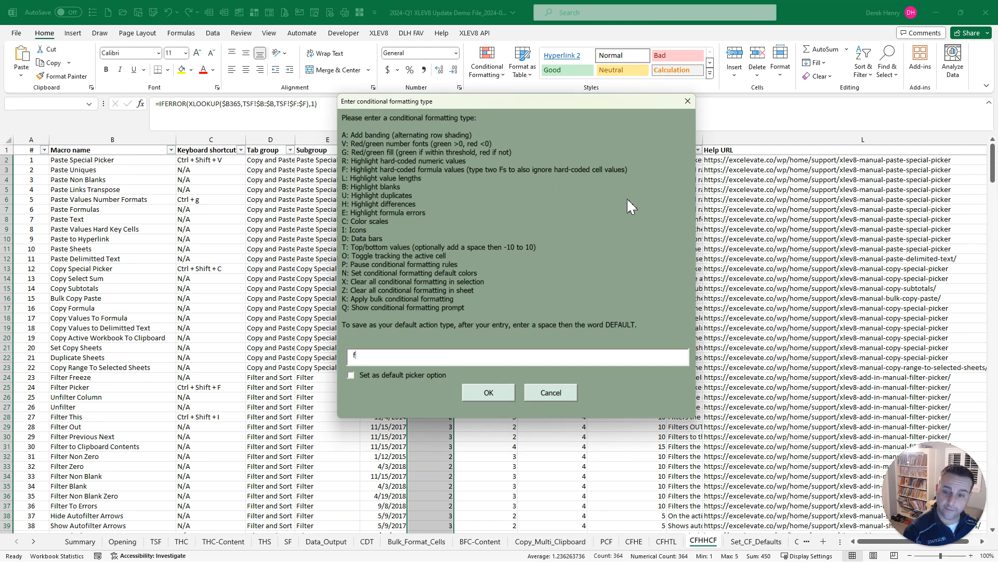
{"action": "left_click", "coordinate": [502, 394]}
{"action": "scroll", "coordinate": [497, 318], "scroll_direction": "down", "scroll_amount": 5}
{"action": "scroll", "coordinate": [495, 318], "scroll_direction": "up", "scroll_amount": 5}
{"action": "scroll", "coordinate": [495, 318], "scroll_direction": "down", "scroll_amount": 4}
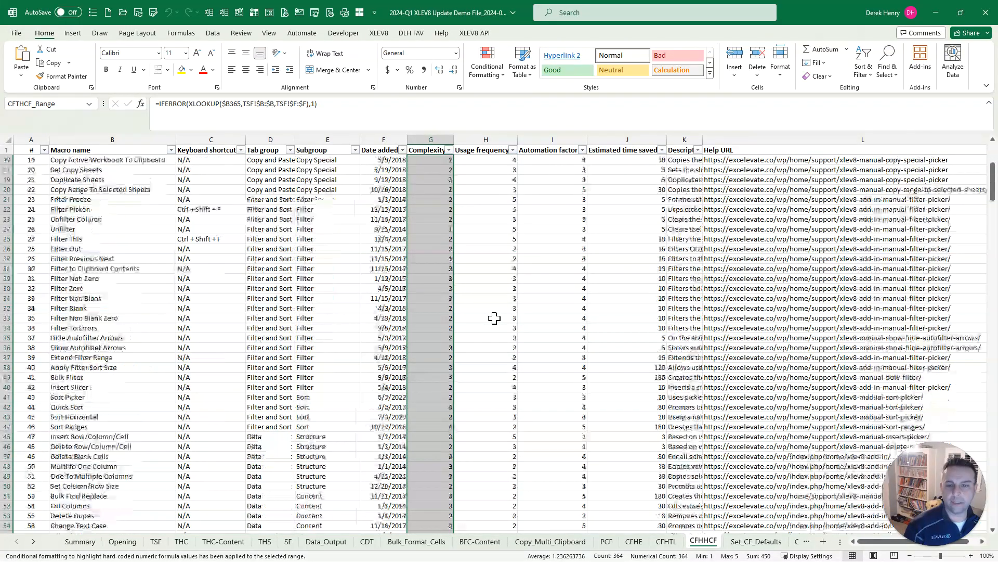
{"action": "scroll", "coordinate": [494, 318], "scroll_direction": "up", "scroll_amount": 4}
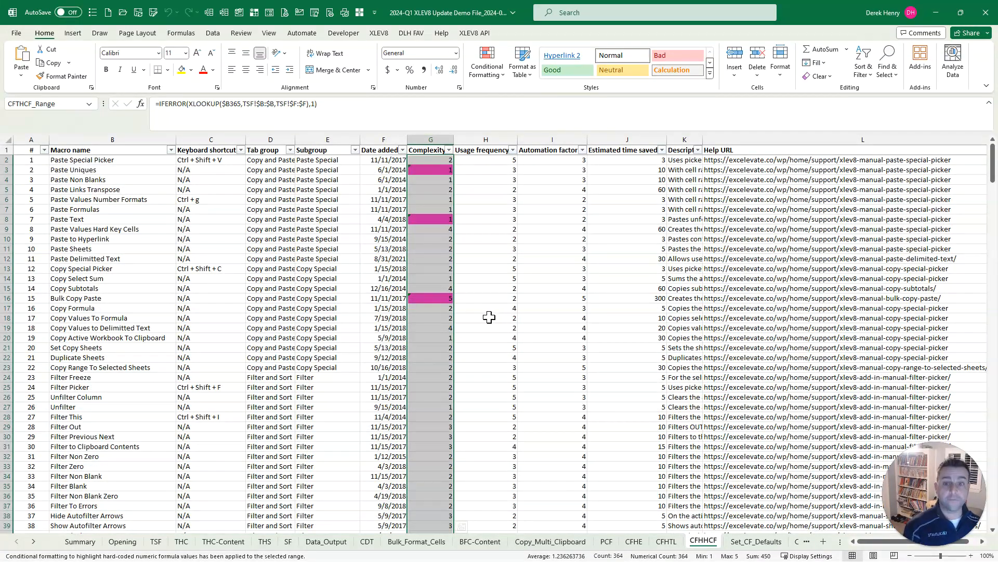
Compare the formulas behind highlighted and unhighlighted Complexity cells, including G2 and G8.
{"action": "left_click", "coordinate": [437, 160]}
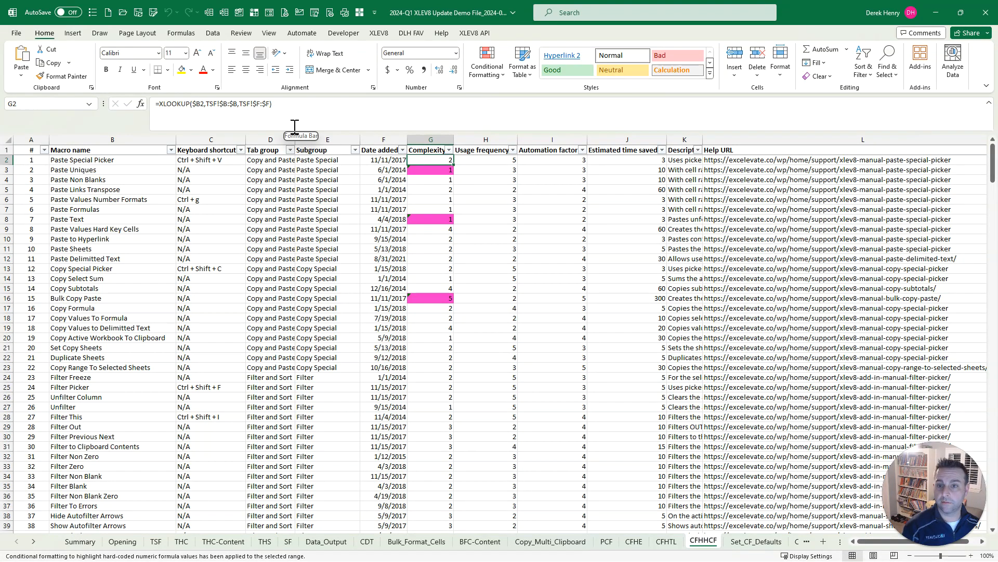
{"action": "key", "text": "Down"}
{"action": "key", "text": "Down"}
{"action": "left_click", "coordinate": [432, 217]}
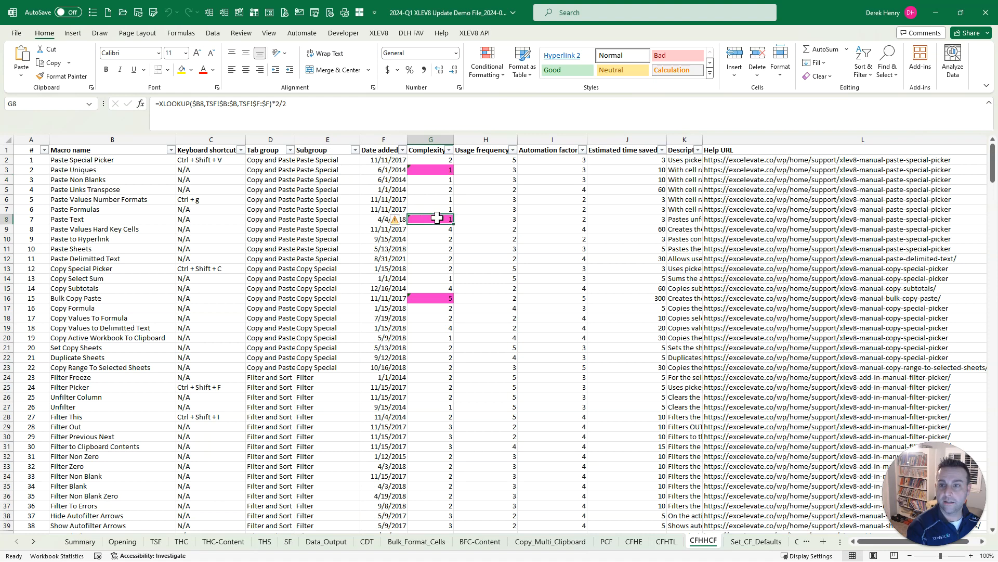
{"action": "scroll", "coordinate": [468, 307], "scroll_direction": "down", "scroll_amount": 5}
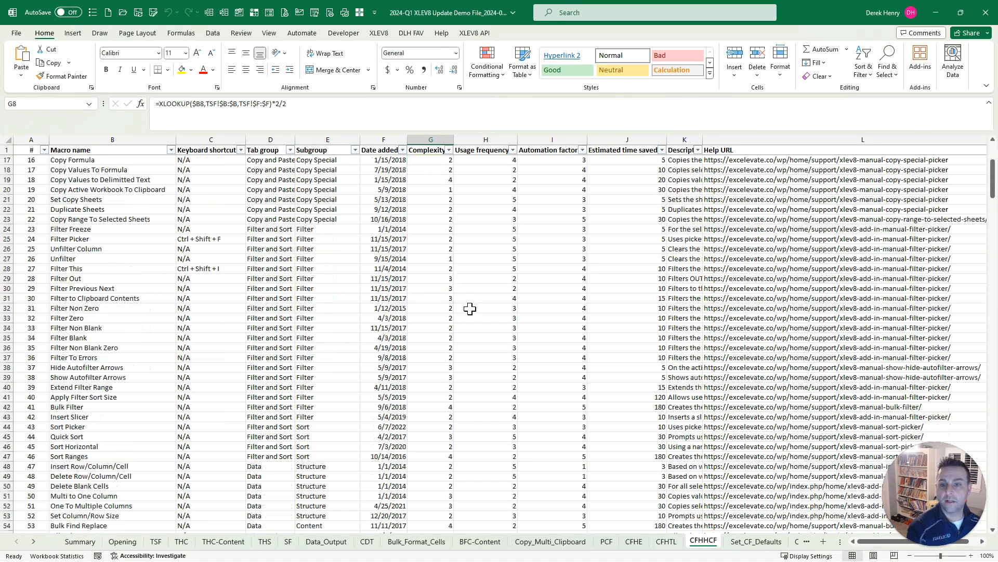
{"action": "scroll", "coordinate": [470, 309], "scroll_direction": "up", "scroll_amount": 5}
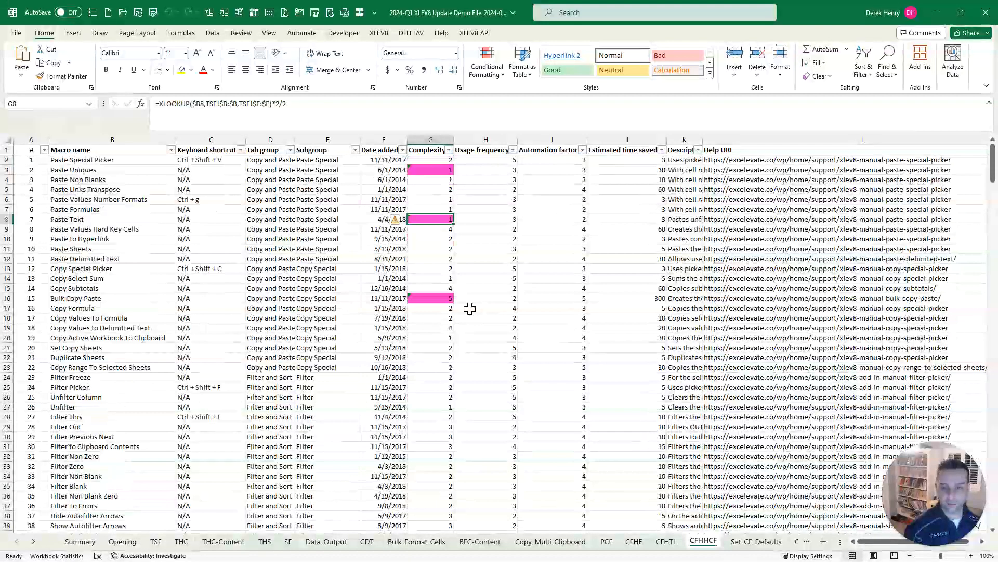
{"action": "left_click", "coordinate": [428, 161]}
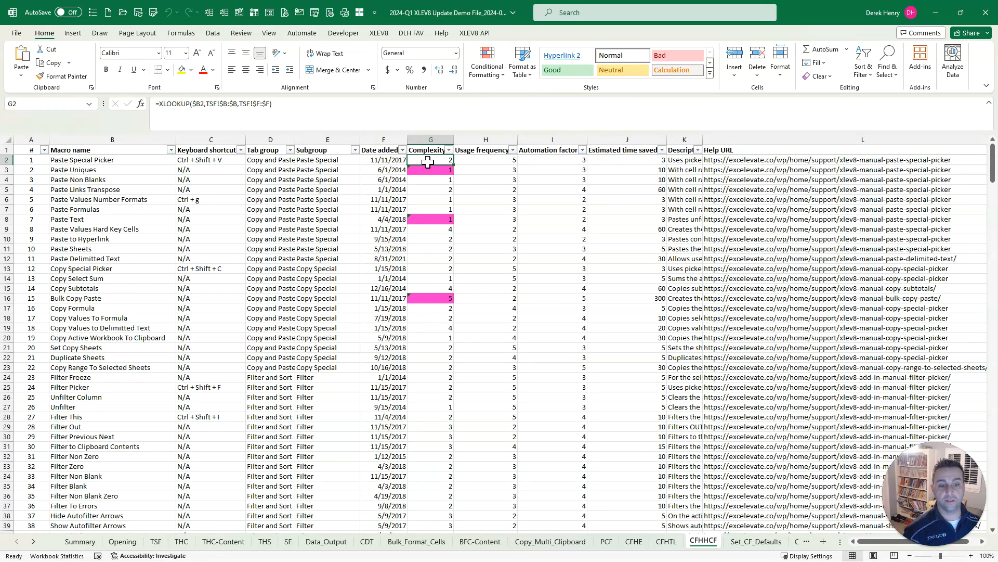
Look up the Set Conditional Formatting Defaults macro from the Set_CF_Defaults sheet, and go to the Closing sheet.
{"action": "key", "text": "ctrl+Page_Down"}
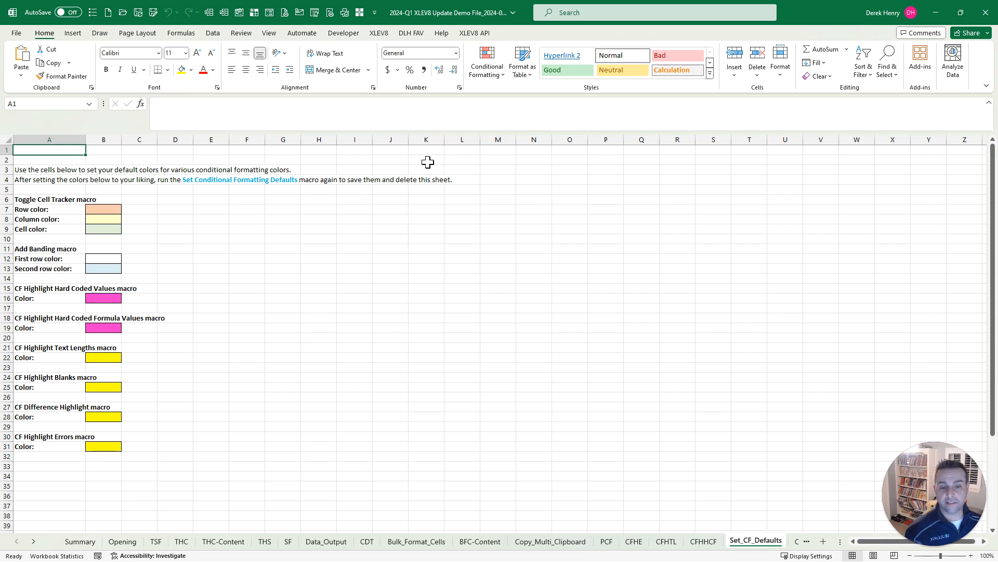
{"action": "key", "text": "ctrl+shift+m"}
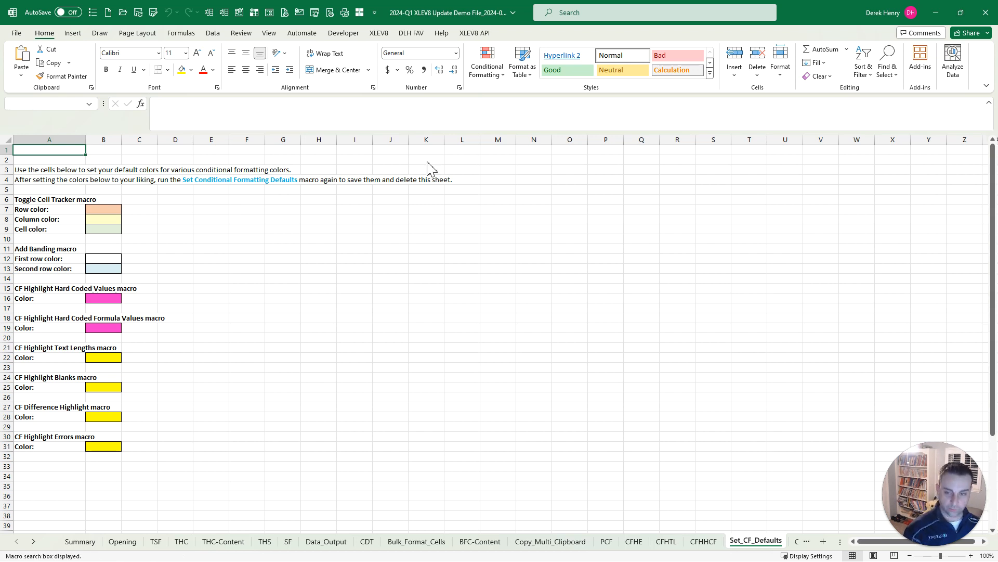
{"action": "type", "text": "set con"}
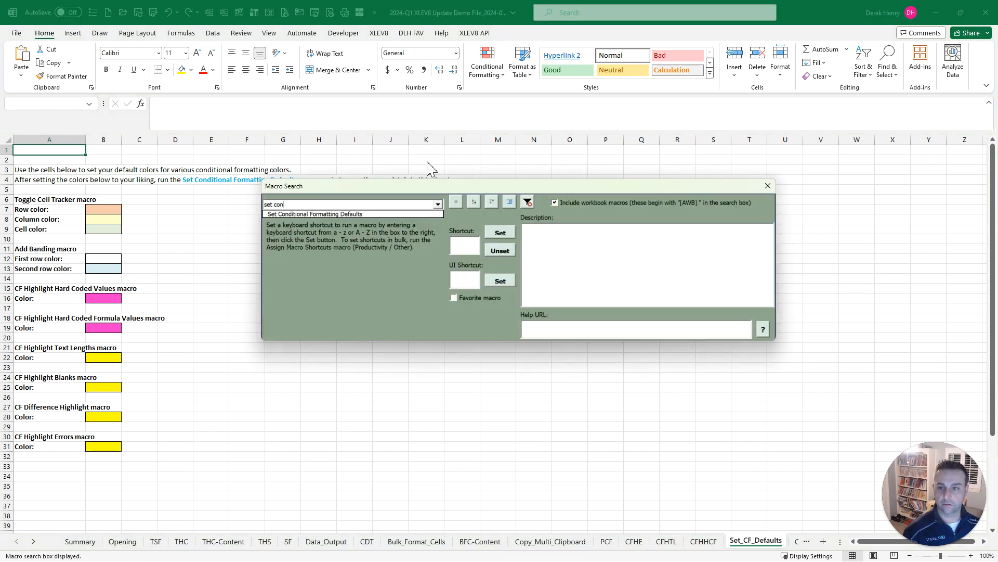
{"action": "key", "text": "Down"}
{"action": "key", "text": "Return"}
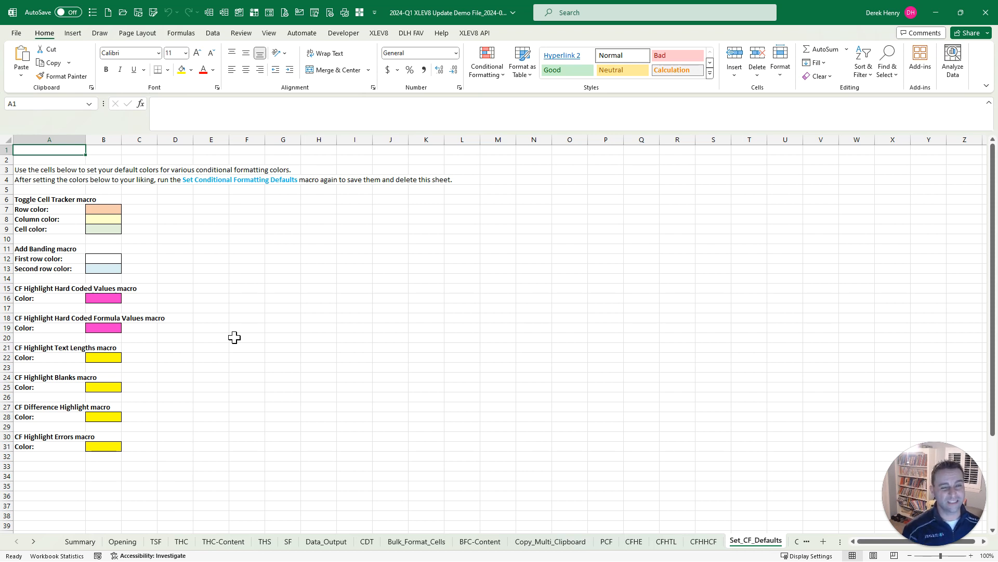
{"action": "key", "text": "ctrl+Page_Down"}
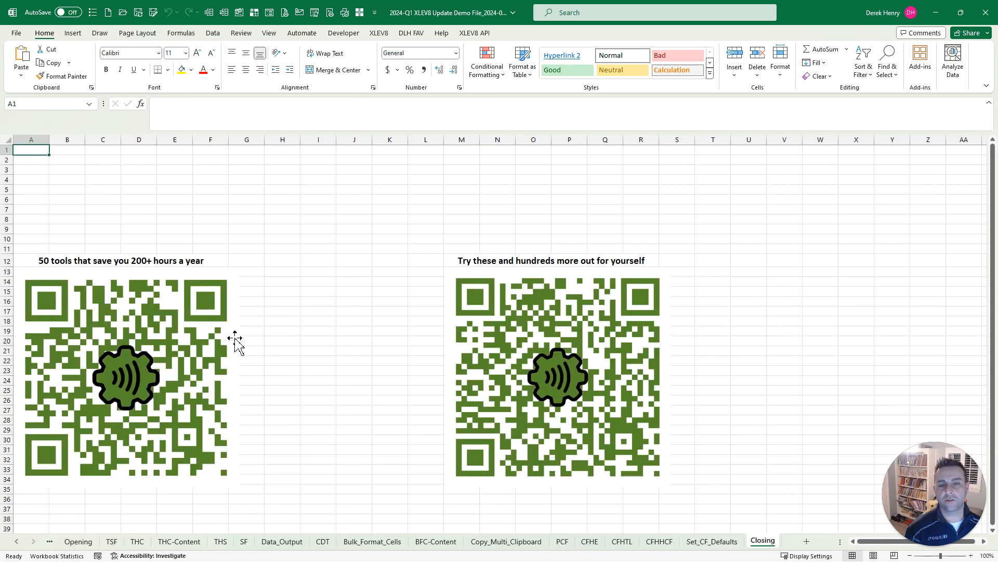